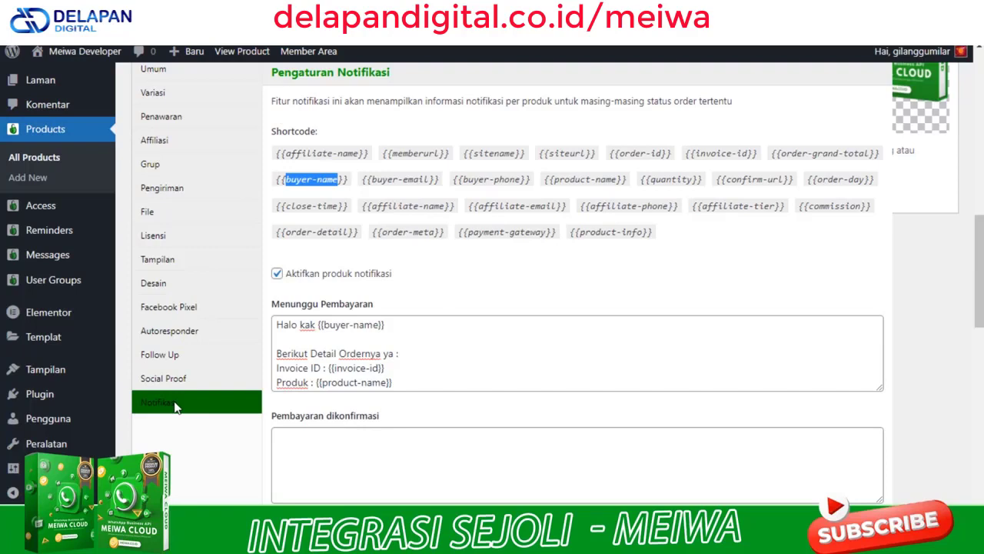
Review the buyer-name and other order shortcodes on the Sejoli product's Notifikasi tab
{"action": "left_click", "coordinate": [541, 282]}
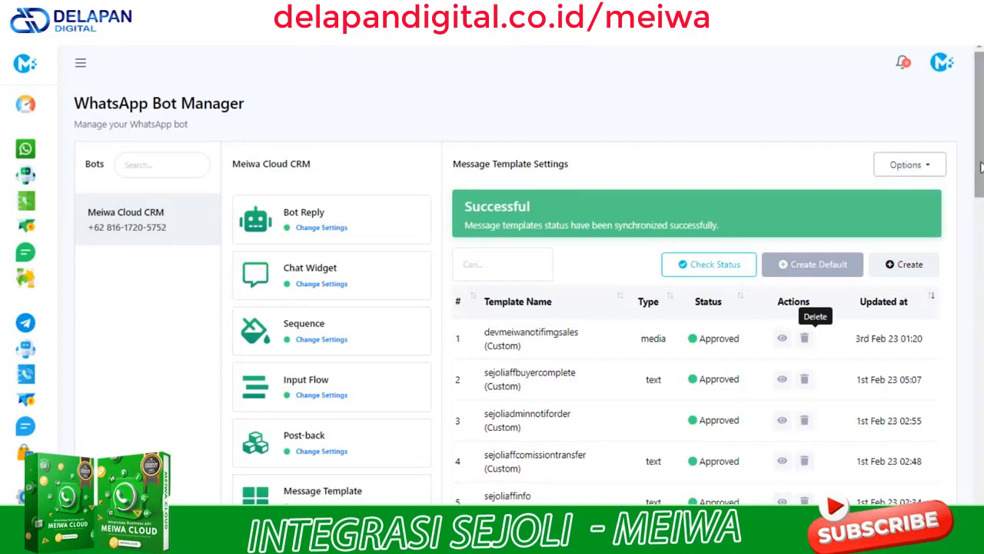
{"action": "left_click_drag", "start_coordinate": [980, 169], "coordinate": [952, 436]}
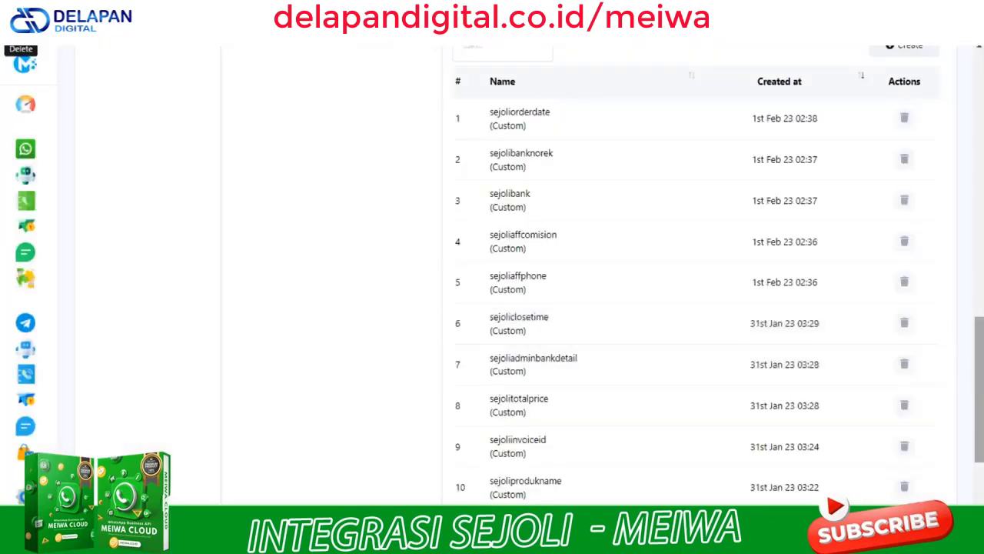
{"action": "left_click_drag", "start_coordinate": [979, 433], "coordinate": [971, 395]}
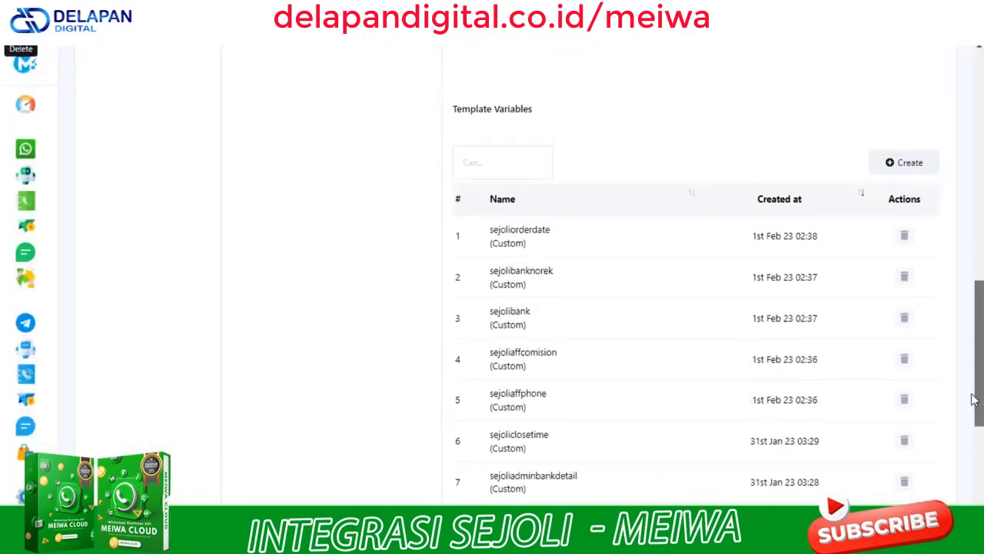
{"action": "left_click", "coordinate": [891, 163]}
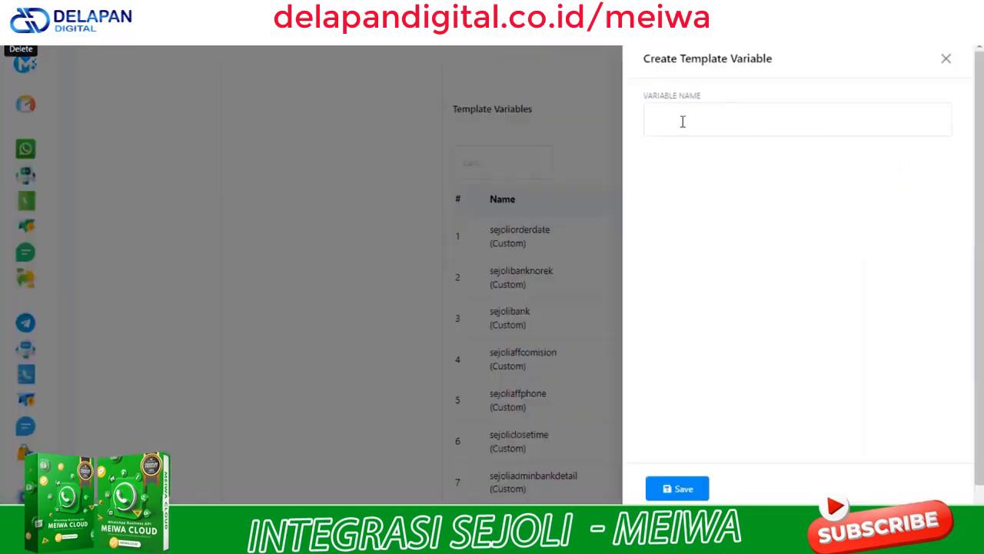
{"action": "left_click", "coordinate": [682, 121]}
{"action": "type", "text": "sejoliprodukname"}
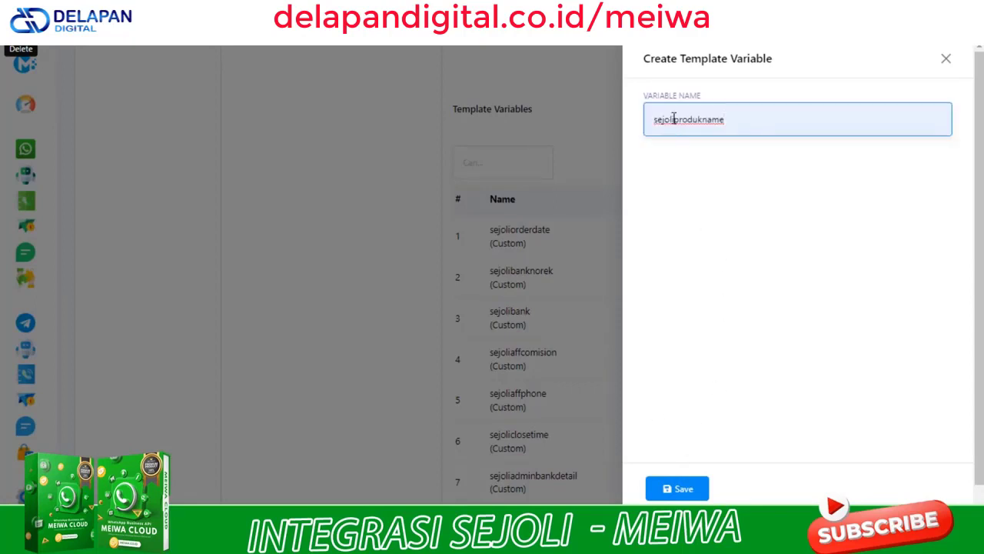
{"action": "left_click_drag", "start_coordinate": [675, 120], "coordinate": [638, 121]}
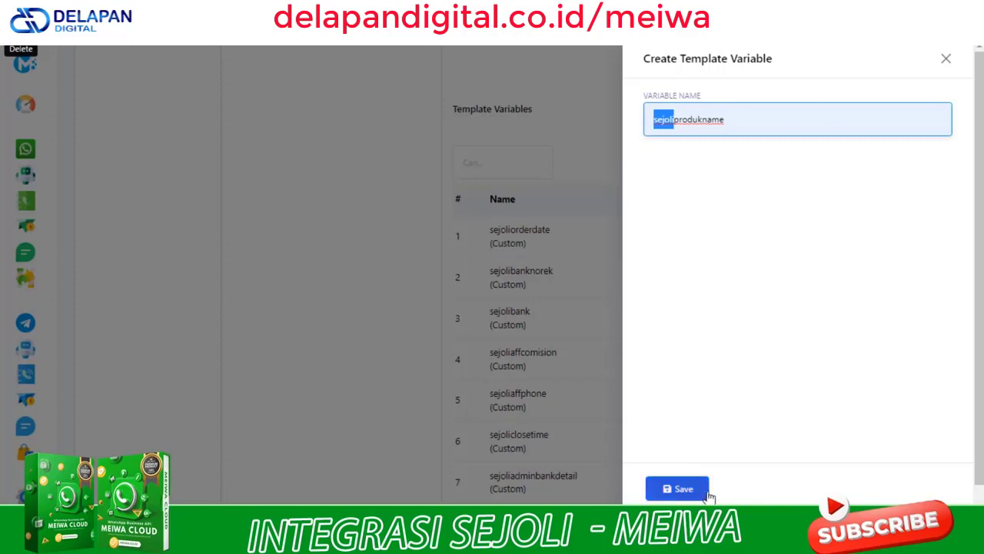
{"action": "left_click", "coordinate": [947, 60]}
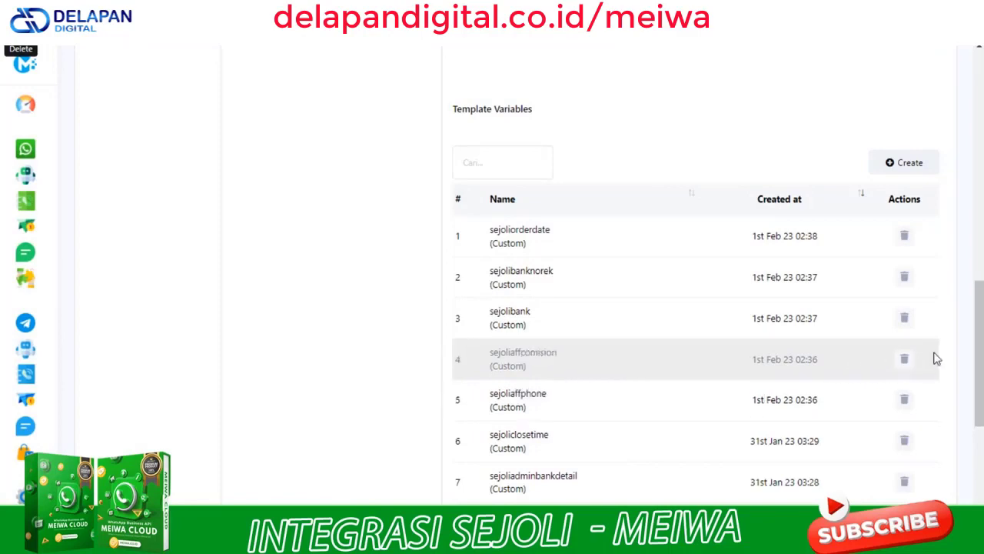
{"action": "left_click_drag", "start_coordinate": [976, 355], "coordinate": [975, 208]}
Create template sejolibuyerordernotifmessage with a Text header reading 'Konfirmasi Pemesanan Meiwa Cloud'
{"action": "scroll", "coordinate": [975, 207], "scroll_direction": "up", "scroll_amount": 3}
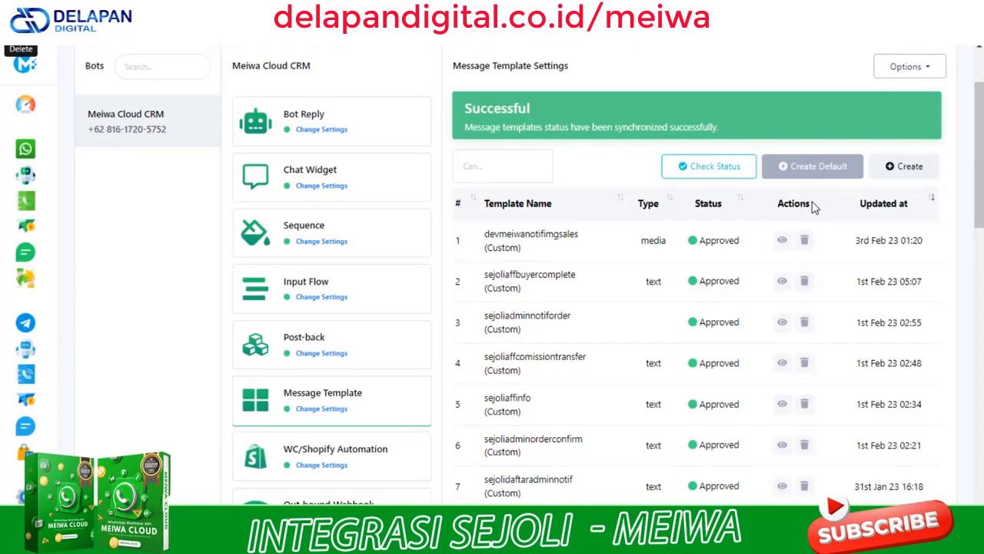
{"action": "left_click", "coordinate": [903, 169]}
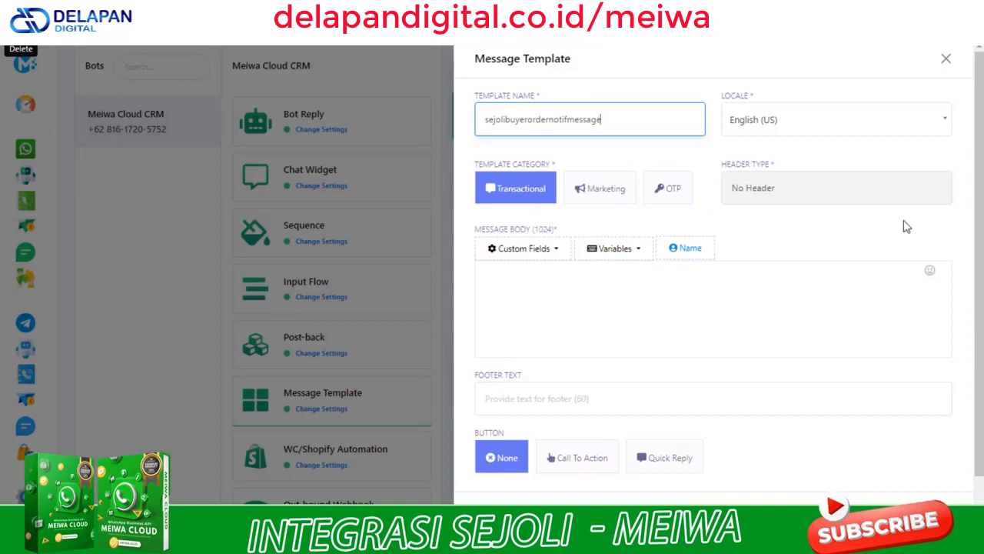
{"action": "left_click", "coordinate": [798, 190]}
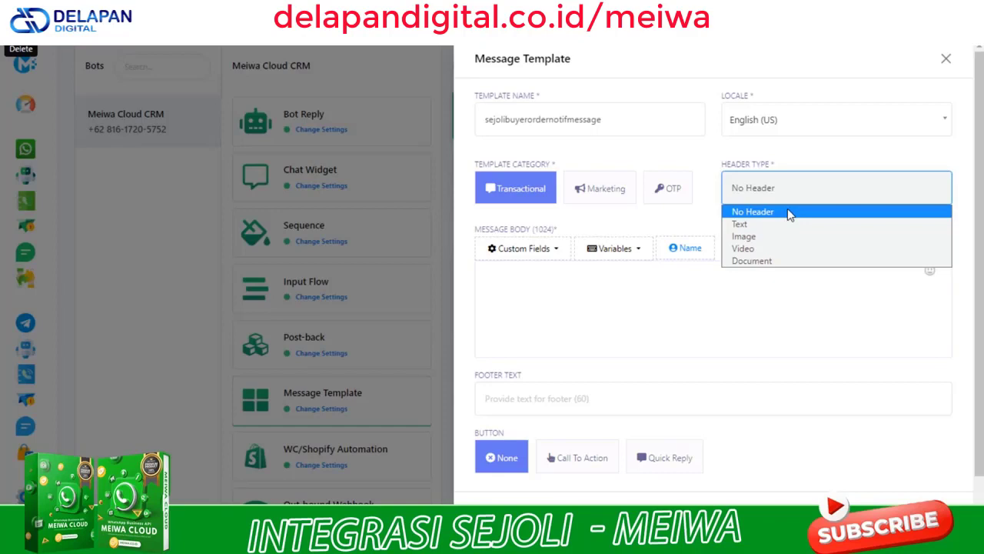
{"action": "left_click", "coordinate": [744, 227]}
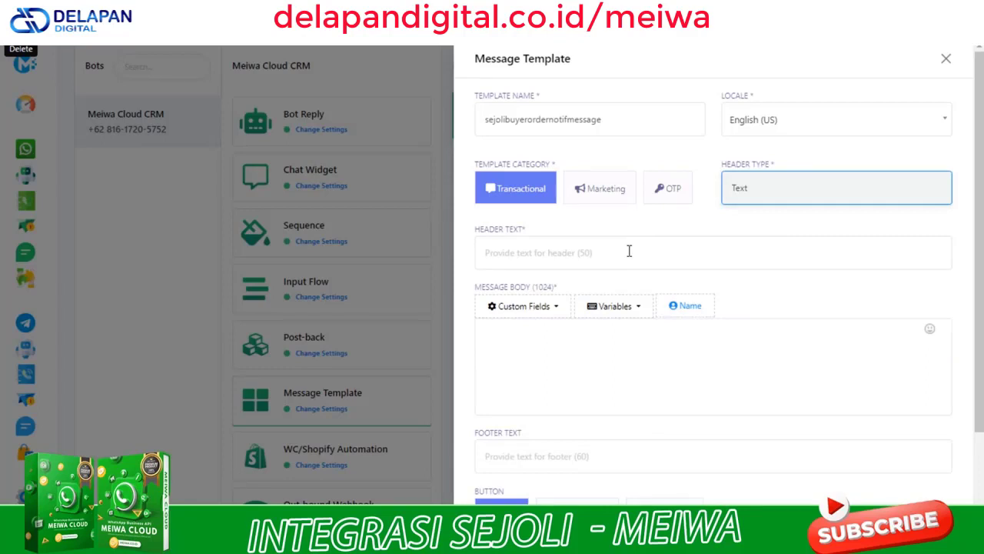
{"action": "left_click", "coordinate": [808, 190]}
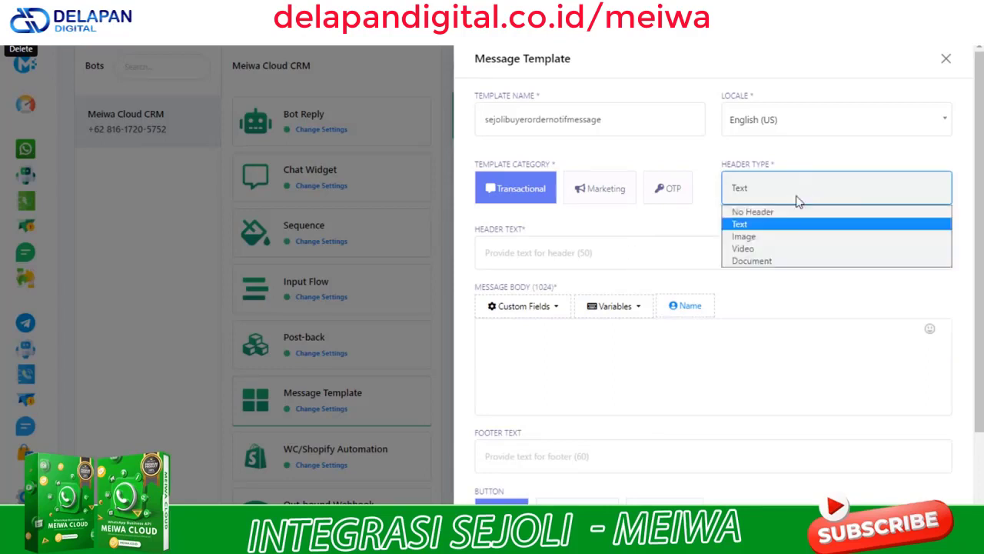
{"action": "left_click", "coordinate": [764, 238]}
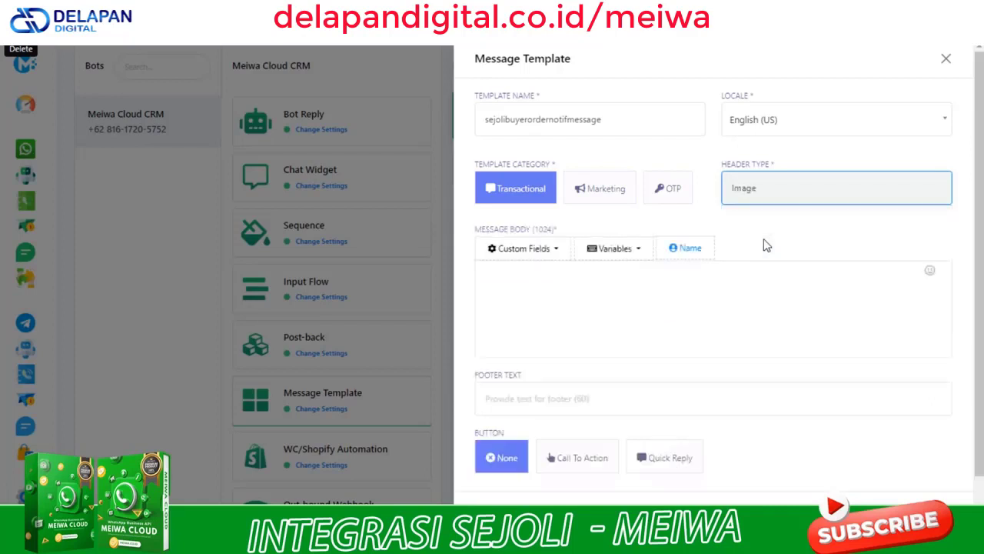
{"action": "left_click", "coordinate": [769, 192]}
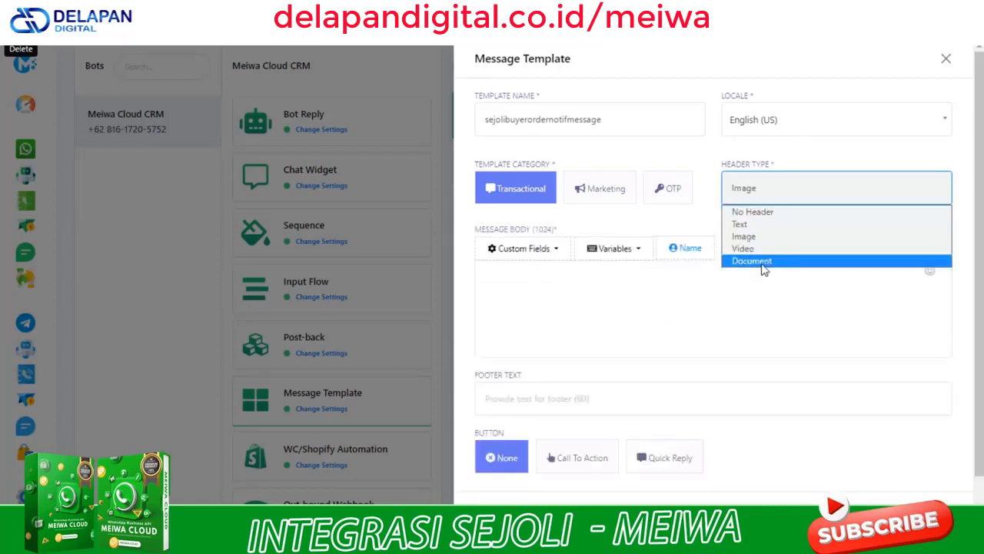
{"action": "left_click", "coordinate": [738, 224]}
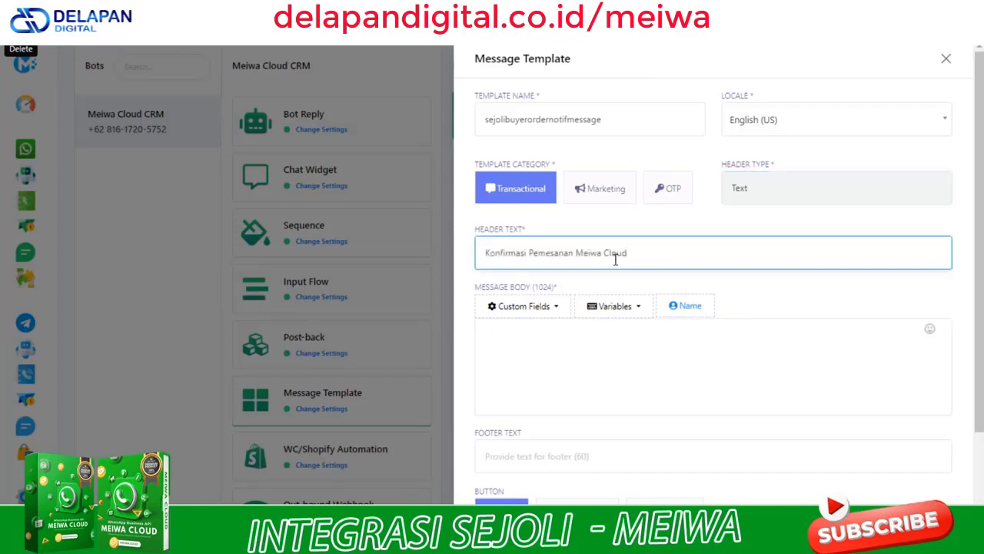
Draft a 'Halo kak' greeting followed by the sejoliusername variable in the message body
{"action": "left_click_drag", "start_coordinate": [978, 270], "coordinate": [974, 325]}
{"action": "left_click", "coordinate": [518, 277]}
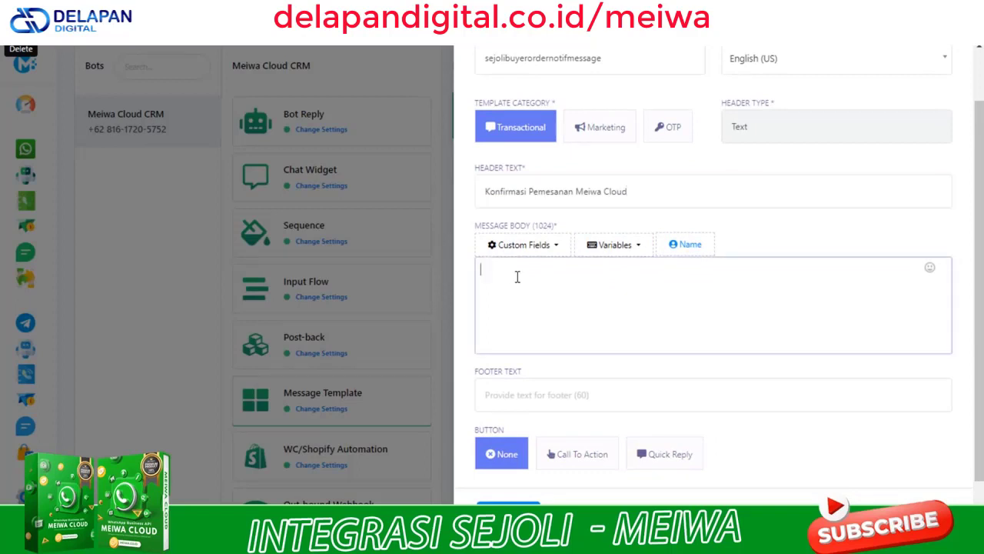
{"action": "type", "text": "Halo"}
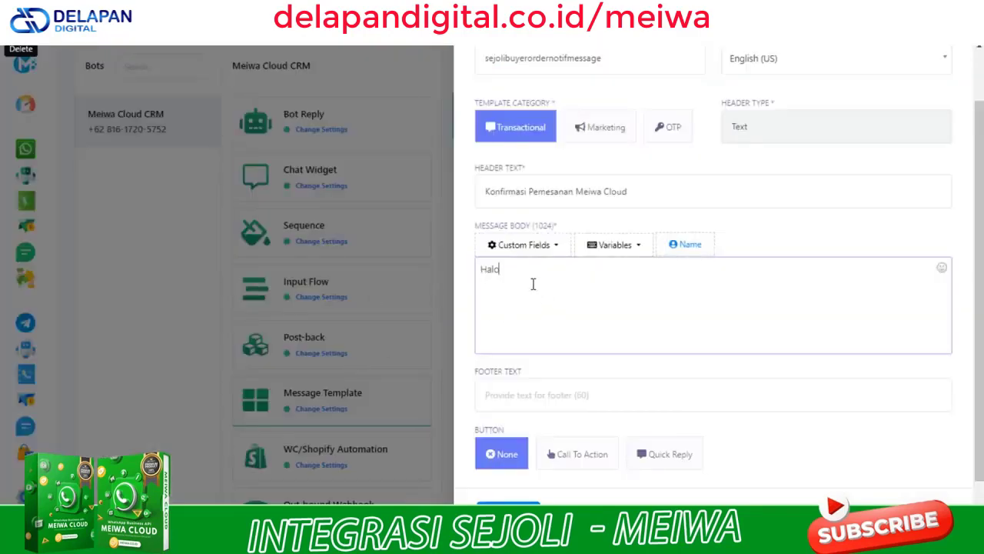
{"action": "type", "text": "kak"}
{"action": "left_click", "coordinate": [643, 246]}
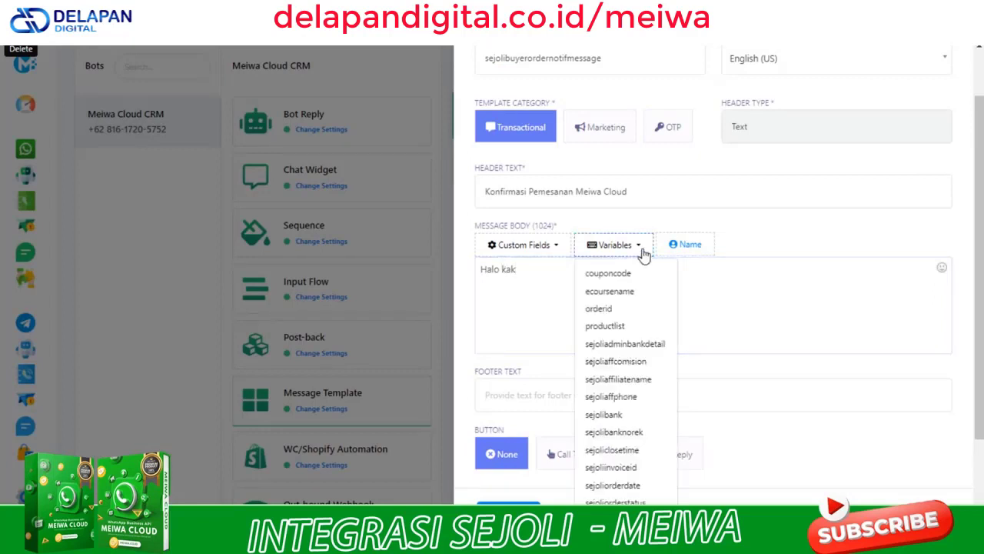
{"action": "scroll", "coordinate": [625, 489], "scroll_direction": "down", "scroll_amount": 1}
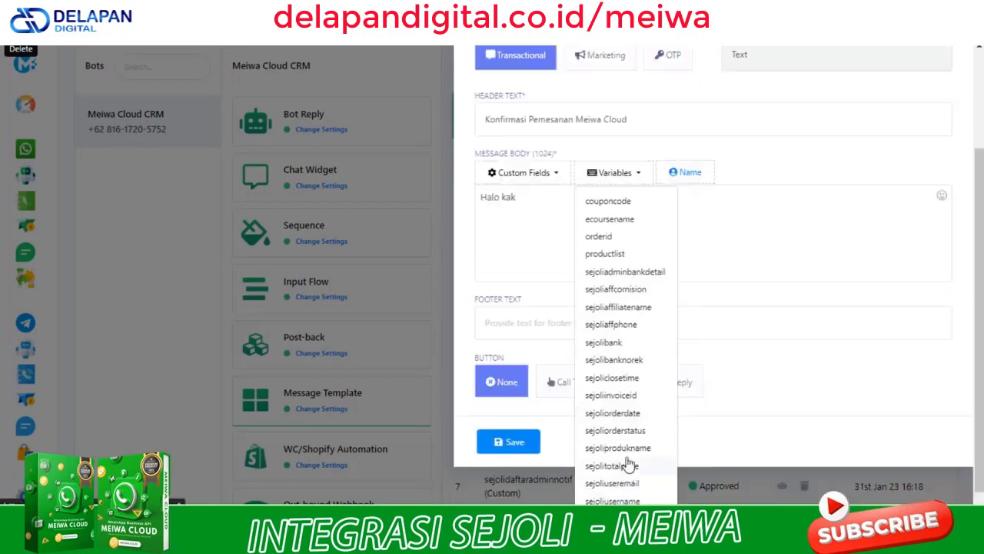
{"action": "left_click", "coordinate": [615, 501]}
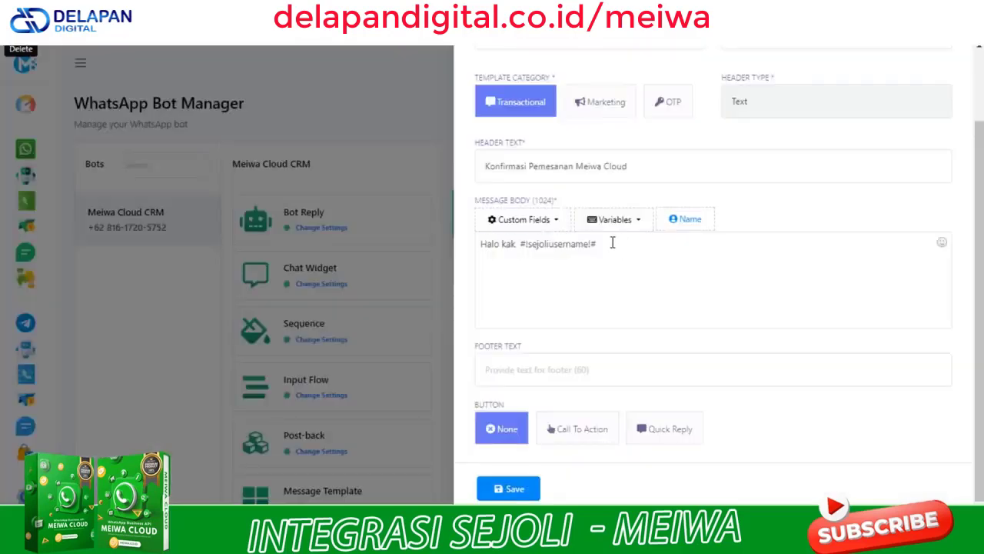
Replace the draft with the pasted order message listing invoice, product, total and deadline
{"action": "left_click_drag", "start_coordinate": [613, 243], "coordinate": [479, 247]}
{"action": "key", "text": "Delete"}
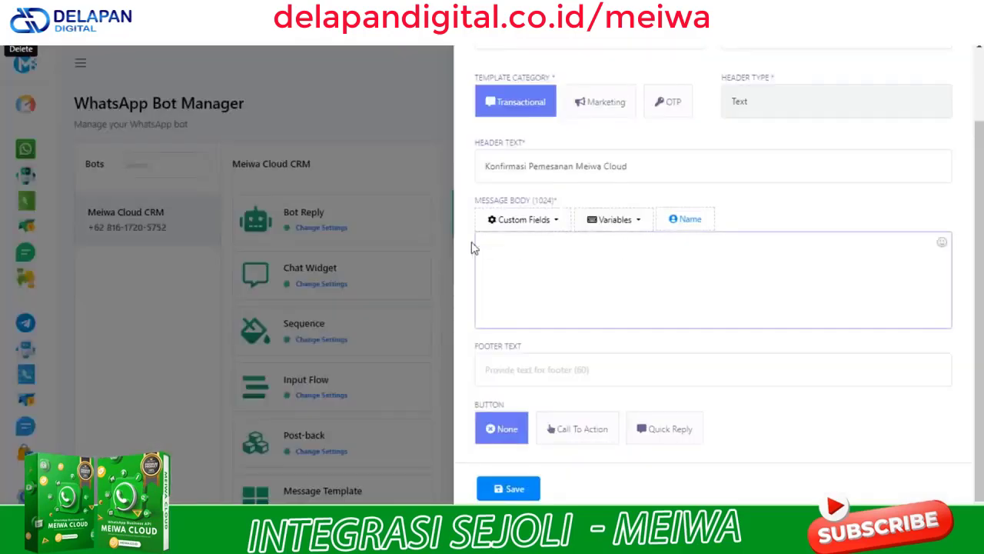
{"action": "key", "text": "ctrl+v"}
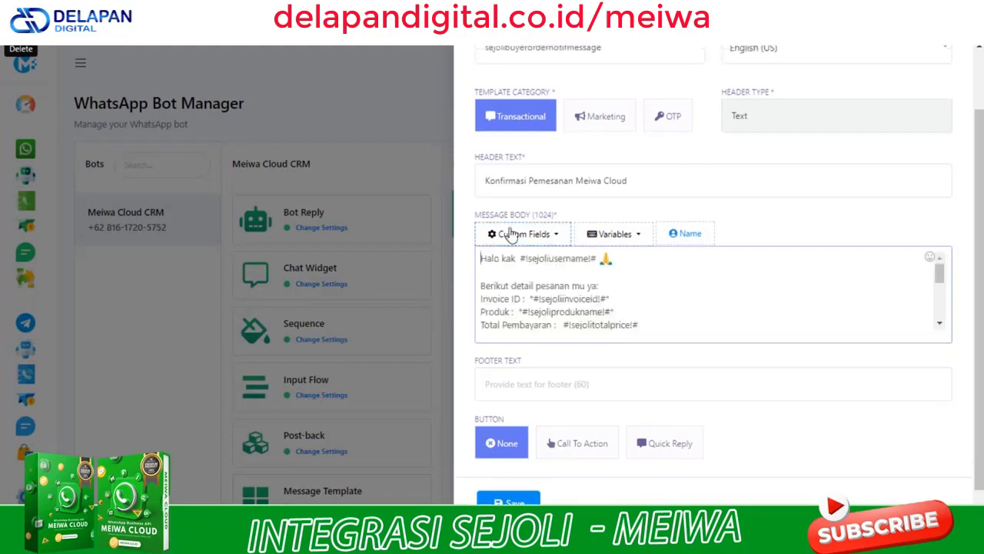
{"action": "left_click", "coordinate": [930, 257]}
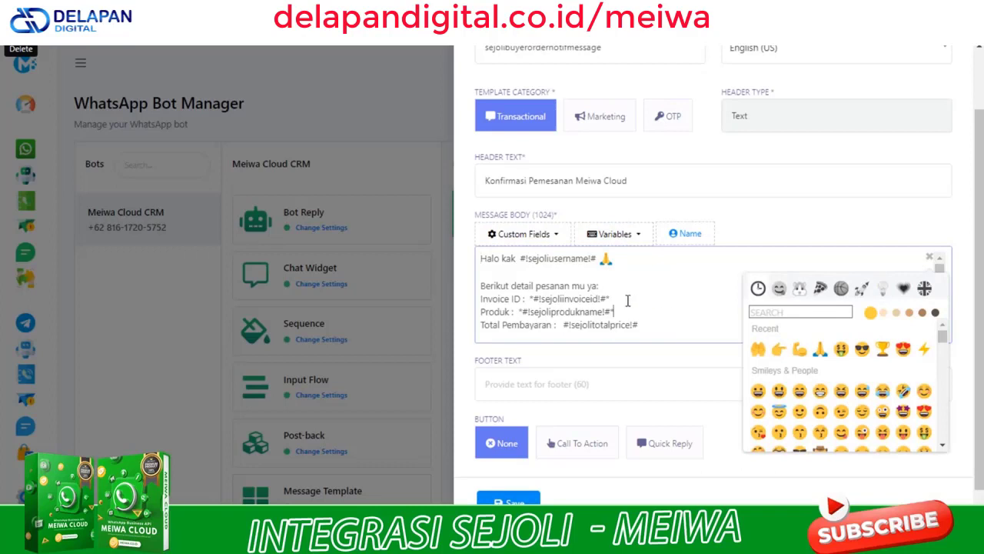
{"action": "left_click", "coordinate": [933, 260]}
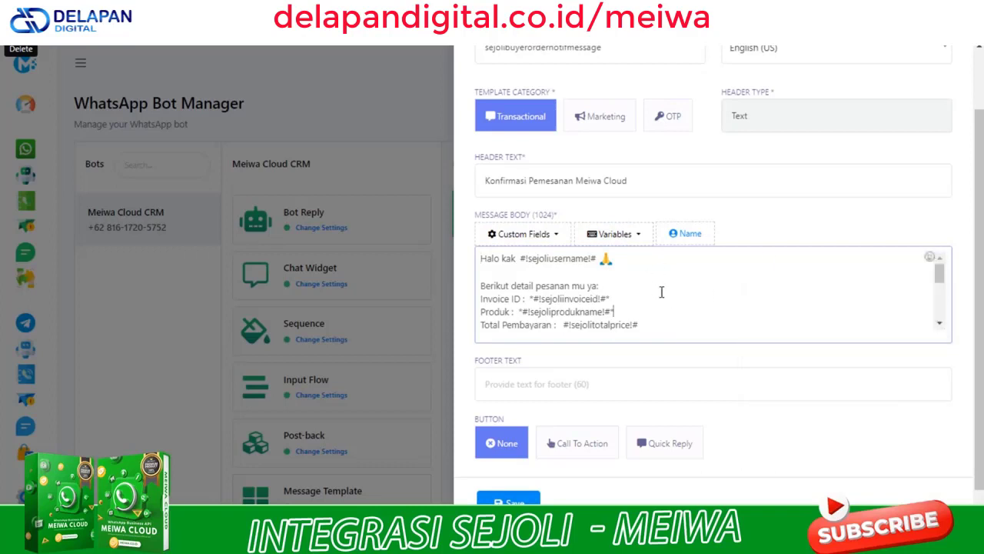
{"action": "left_click_drag", "start_coordinate": [942, 279], "coordinate": [938, 325]}
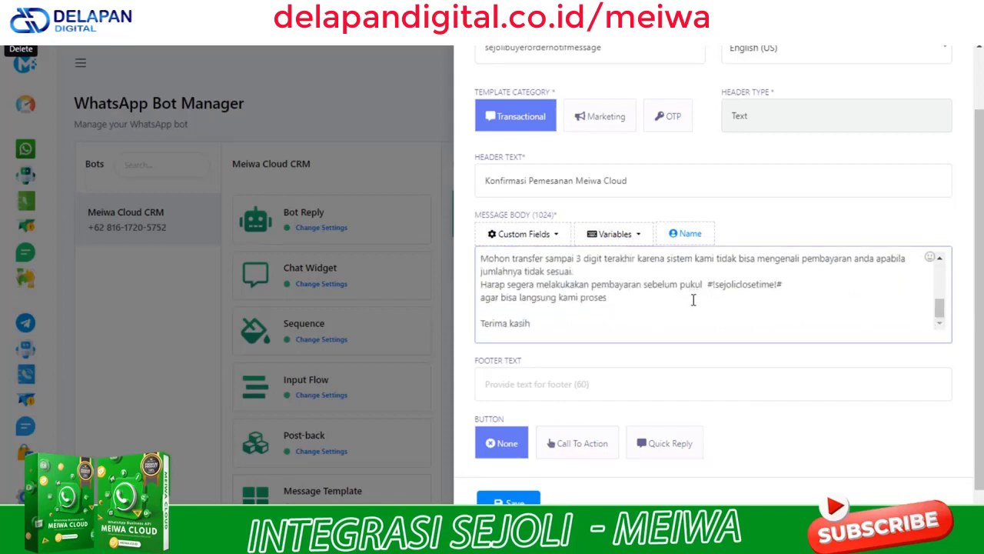
{"action": "scroll", "coordinate": [569, 323], "scroll_direction": "down", "scroll_amount": 1}
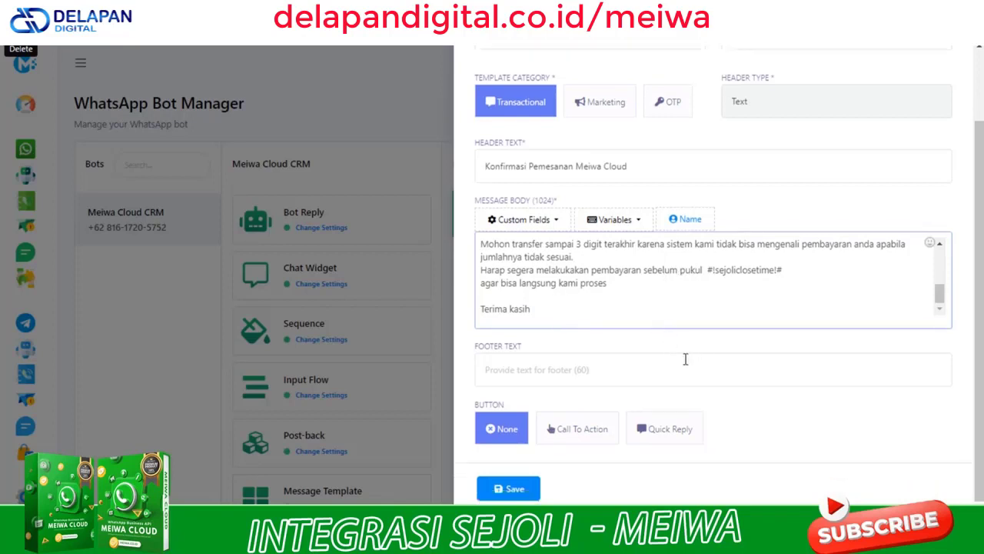
Set the footer to 'Meiwa Cloud CRM', Button to None, and save the template
{"action": "left_click", "coordinate": [582, 374]}
{"action": "type", "text": "Meiwa Cloud CRM"}
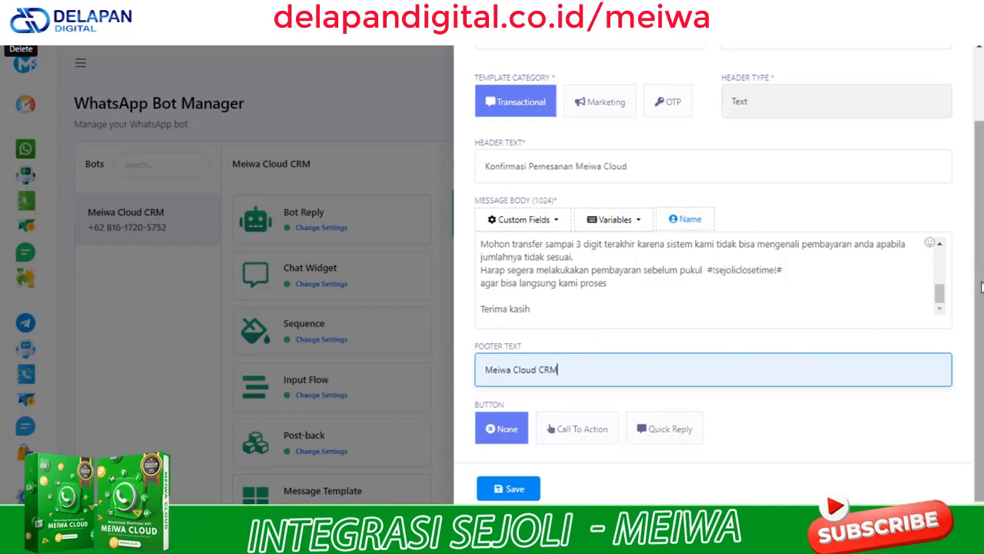
{"action": "left_click", "coordinate": [594, 435]}
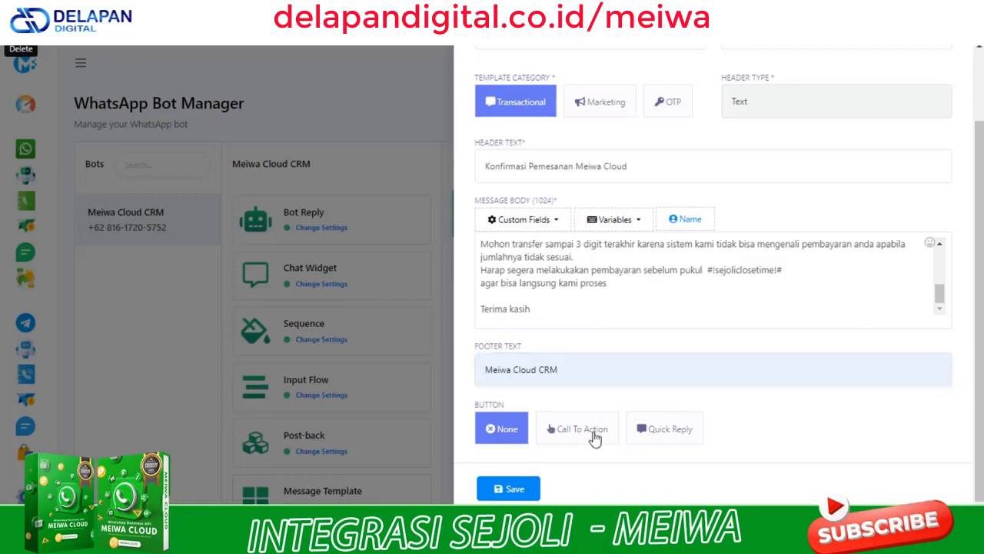
{"action": "scroll", "coordinate": [722, 408], "scroll_direction": "down", "scroll_amount": 2}
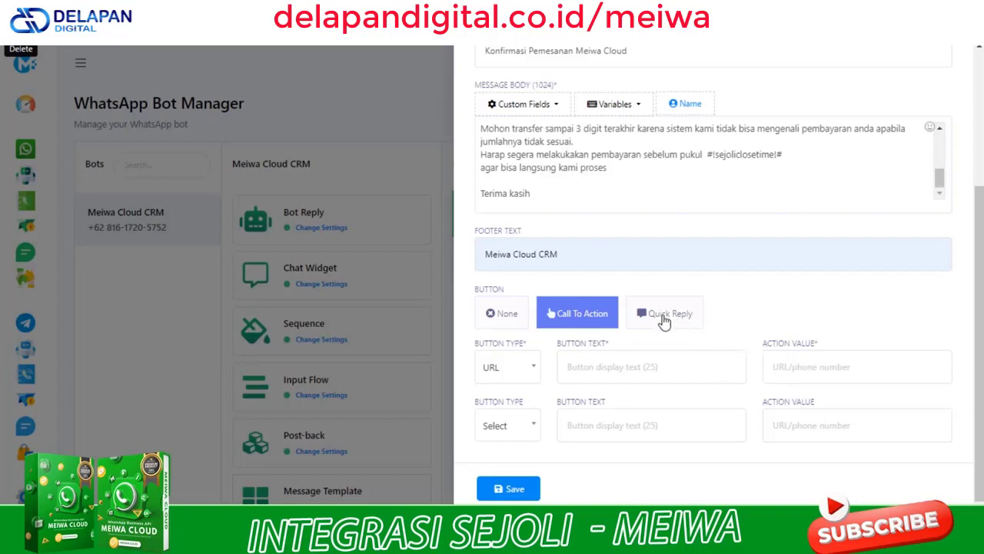
{"action": "left_click", "coordinate": [664, 321]}
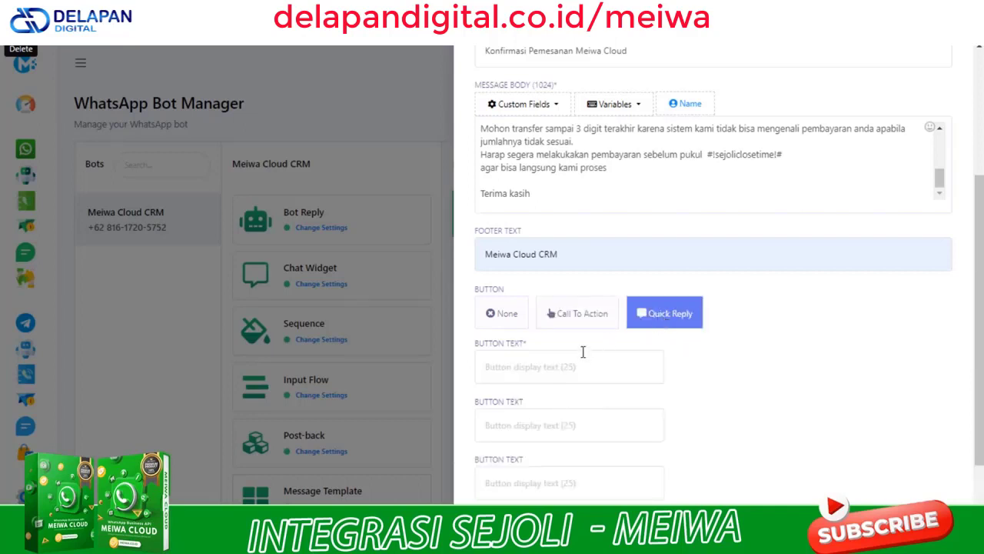
{"action": "scroll", "coordinate": [580, 363], "scroll_direction": "down", "scroll_amount": 1}
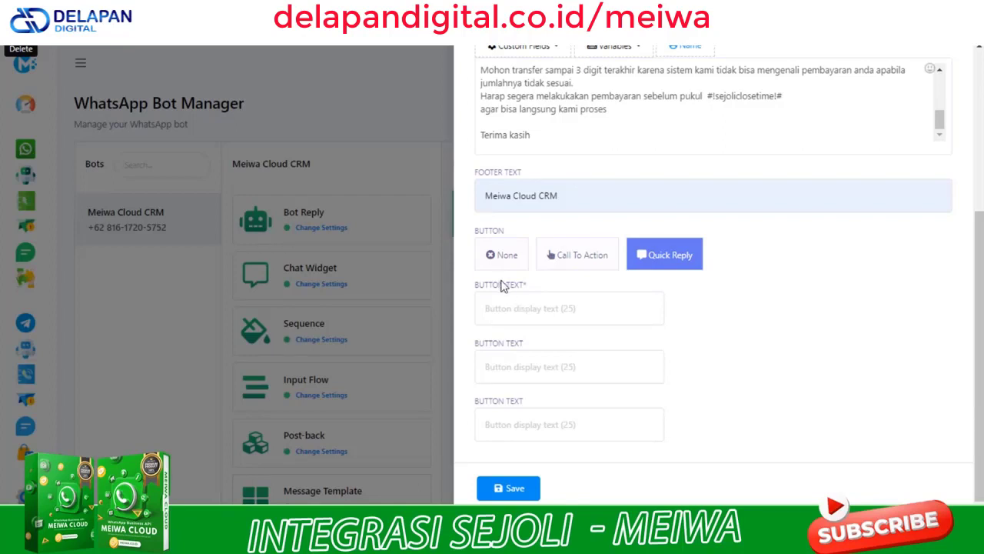
{"action": "left_click", "coordinate": [509, 257]}
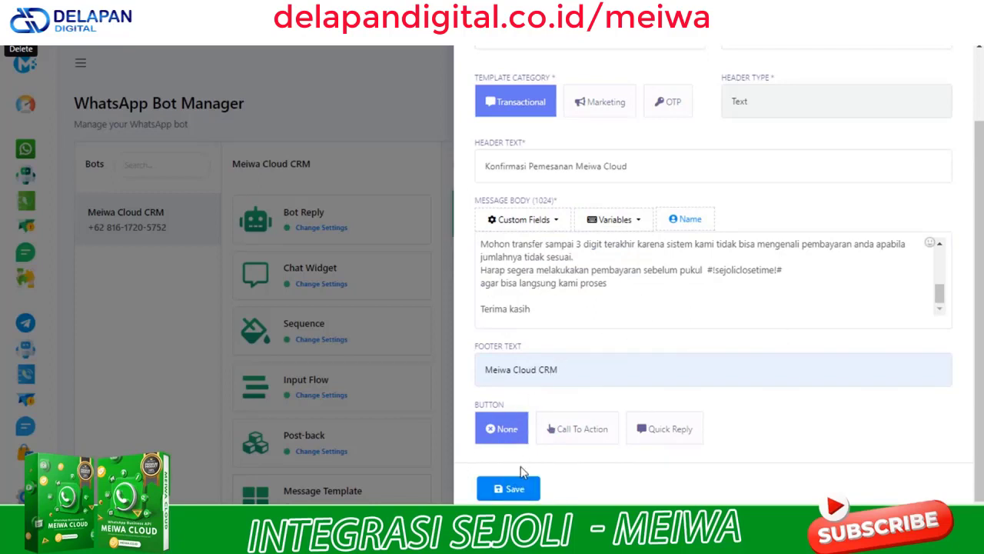
{"action": "left_click", "coordinate": [520, 492]}
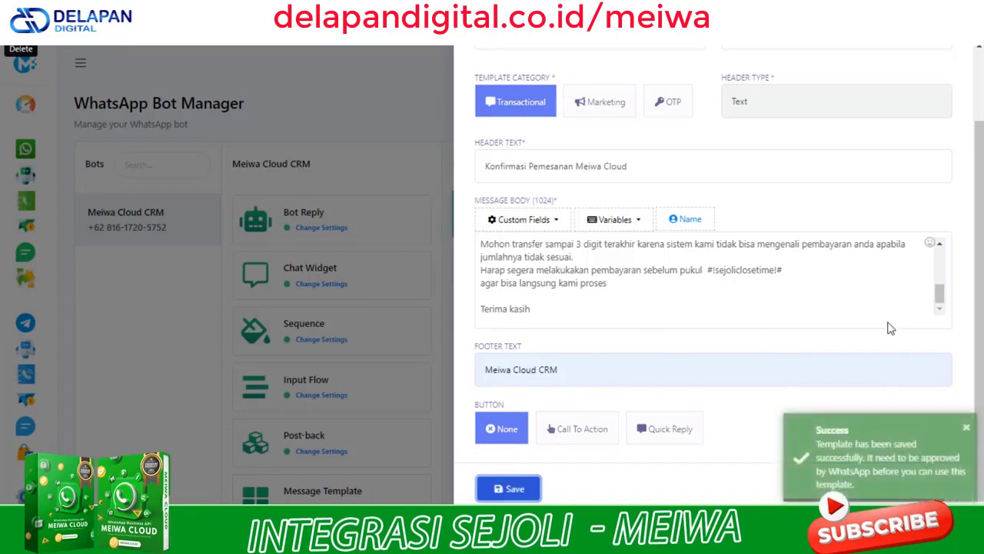
{"action": "scroll", "coordinate": [889, 178], "scroll_direction": "up", "scroll_amount": 2}
Close the template form and Check Status so sejolibuyerordernotifmessage shows Approved
{"action": "left_click", "coordinate": [946, 58]}
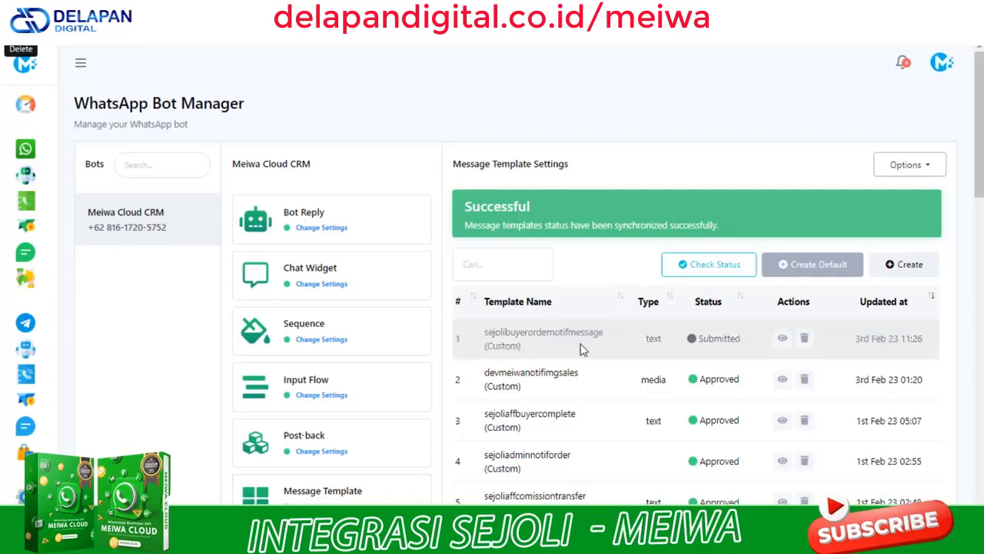
{"action": "left_click", "coordinate": [713, 271]}
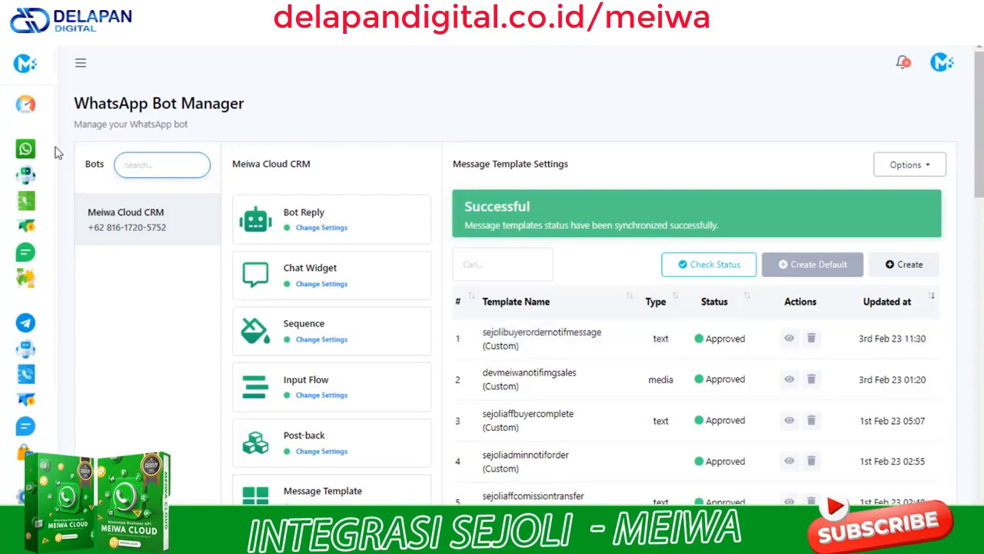
{"action": "left_click", "coordinate": [81, 69]}
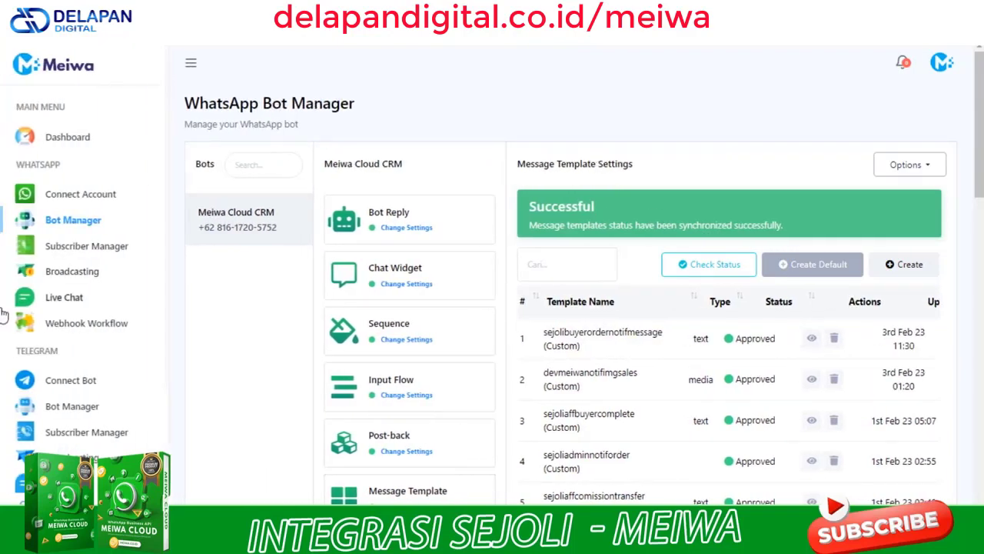
Start a new webhook workflow named Sejoli Buyer Order Notif Baru
{"action": "left_click", "coordinate": [100, 329]}
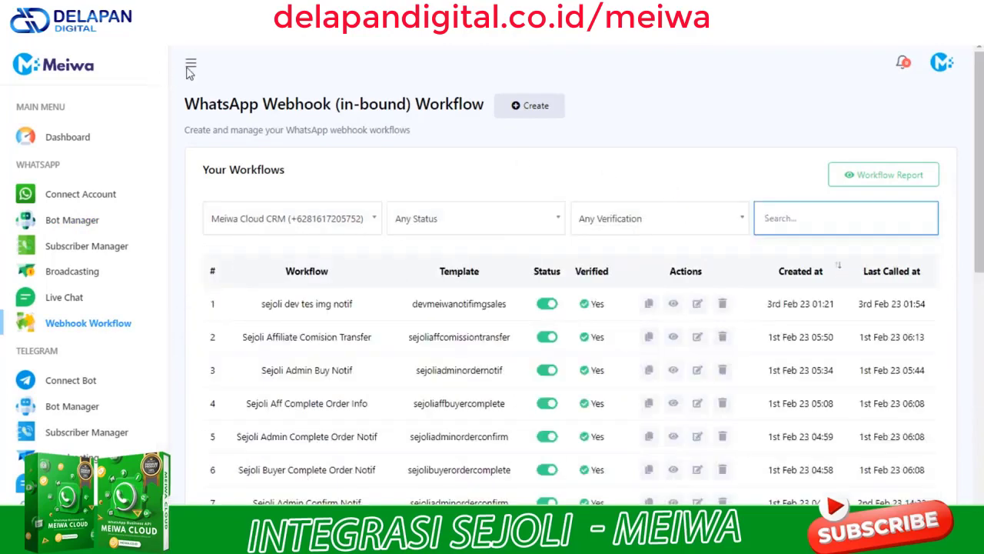
{"action": "left_click", "coordinate": [189, 68]}
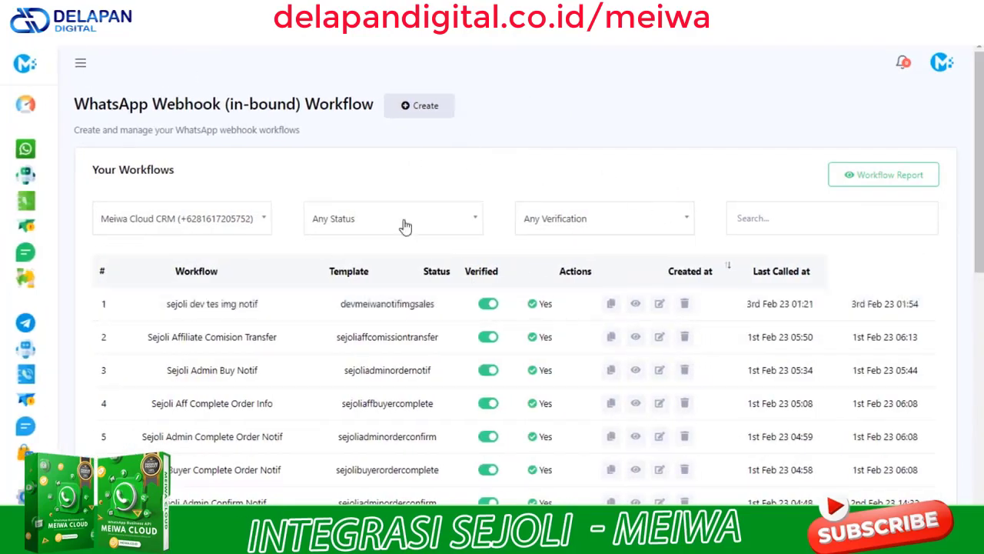
{"action": "left_click", "coordinate": [421, 111]}
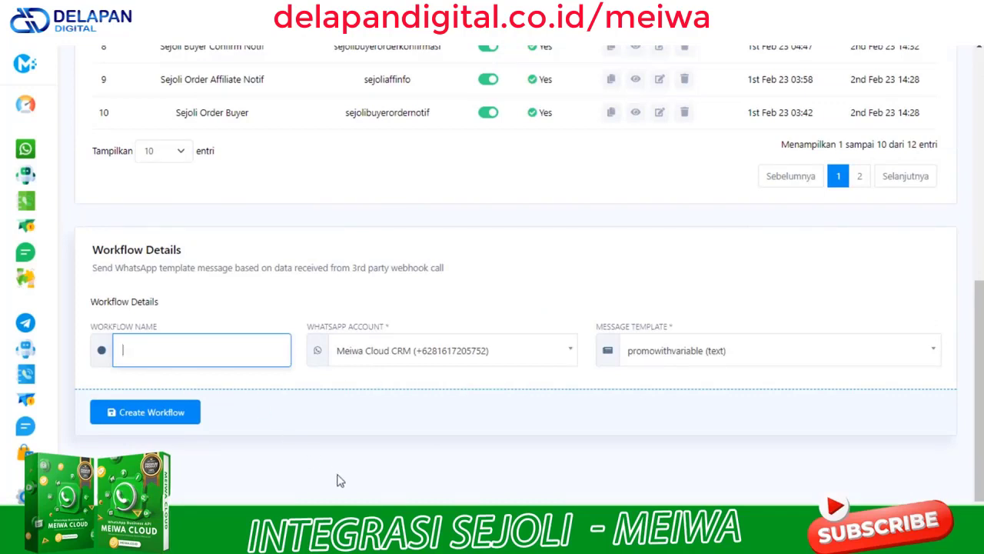
{"action": "type", "text": "Sejoli Buyer Order Notif Baru"}
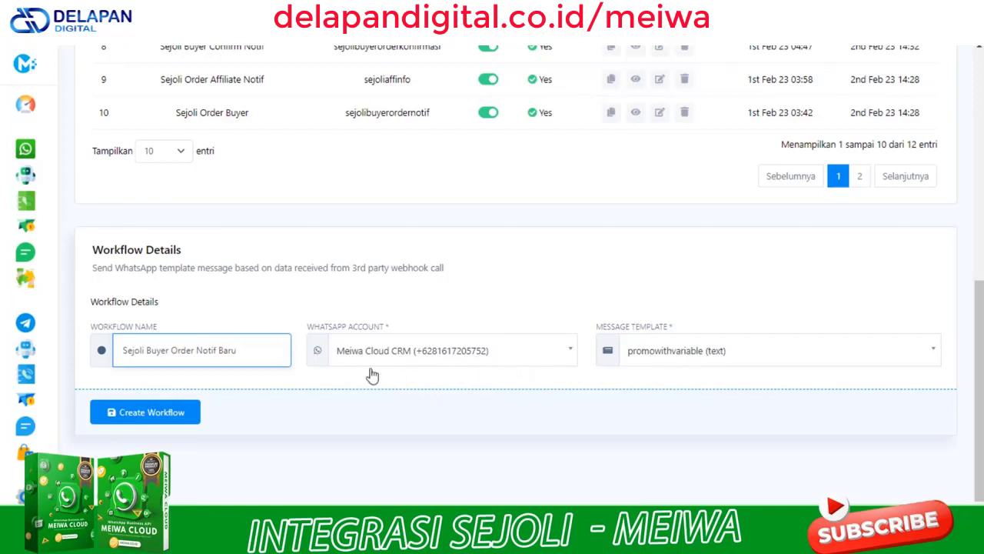
Use the Meiwa Cloud CRM account and sejolibuyerordernotifmessage template, create the workflow, copy its URL
{"action": "left_click", "coordinate": [527, 351]}
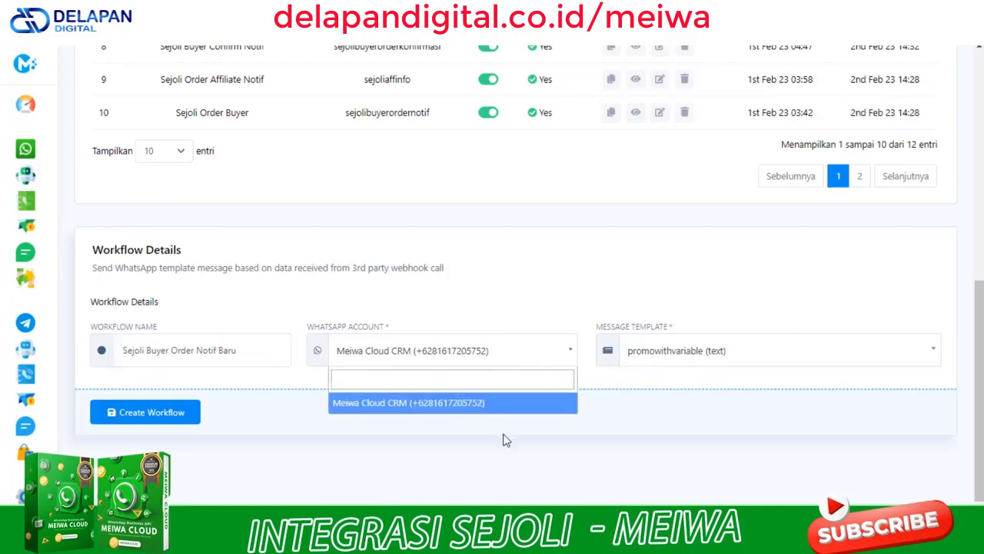
{"action": "left_click", "coordinate": [793, 328]}
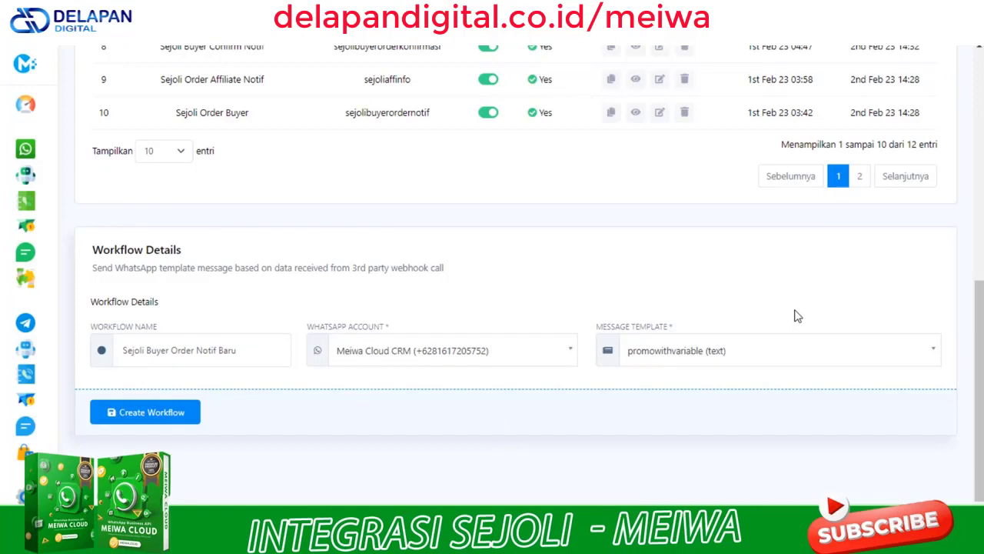
{"action": "left_click", "coordinate": [849, 360]}
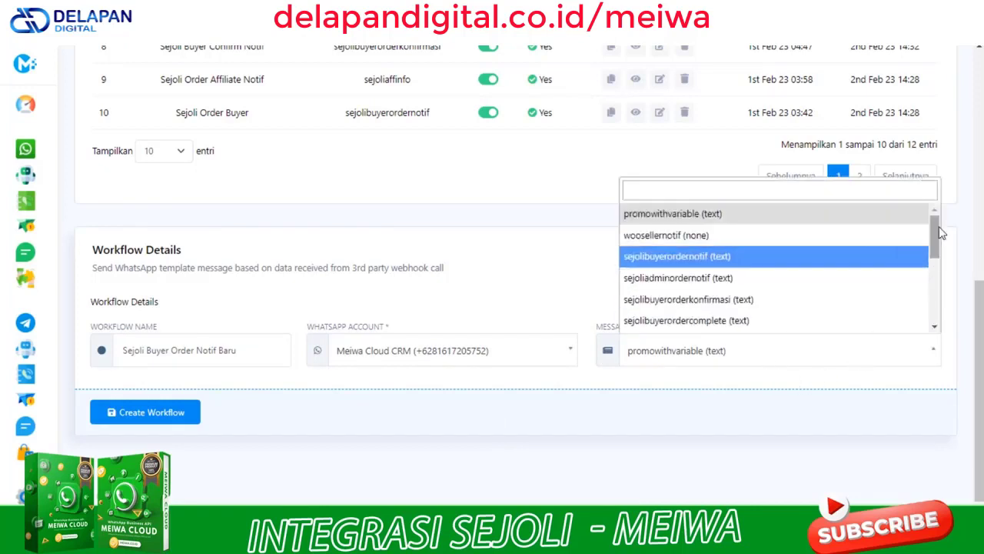
{"action": "left_click_drag", "start_coordinate": [935, 246], "coordinate": [926, 312]}
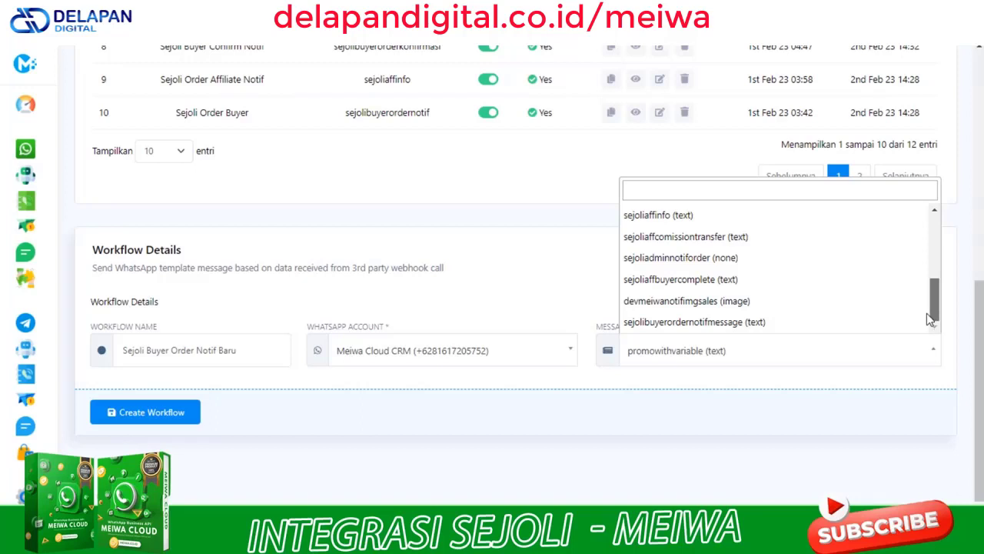
{"action": "left_click", "coordinate": [694, 324]}
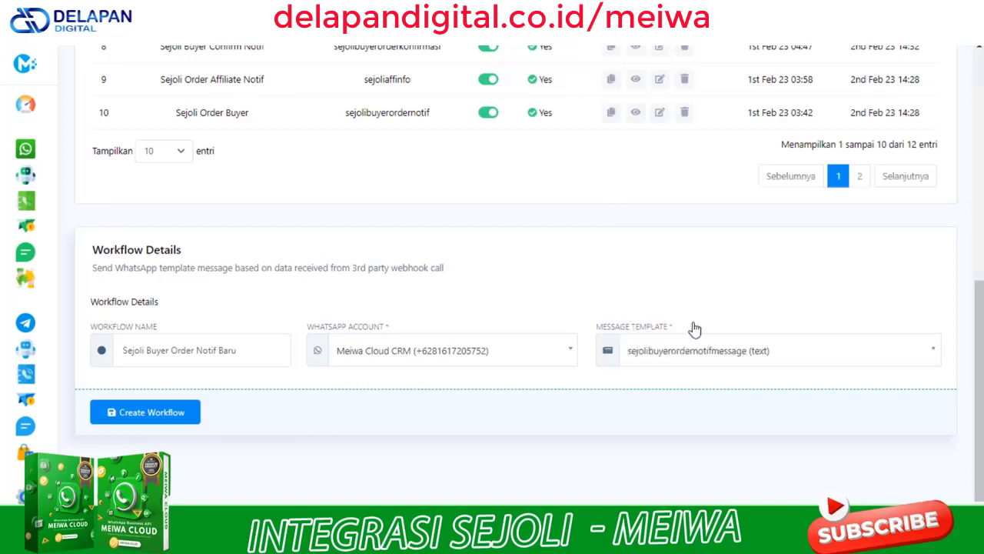
{"action": "left_click", "coordinate": [165, 419]}
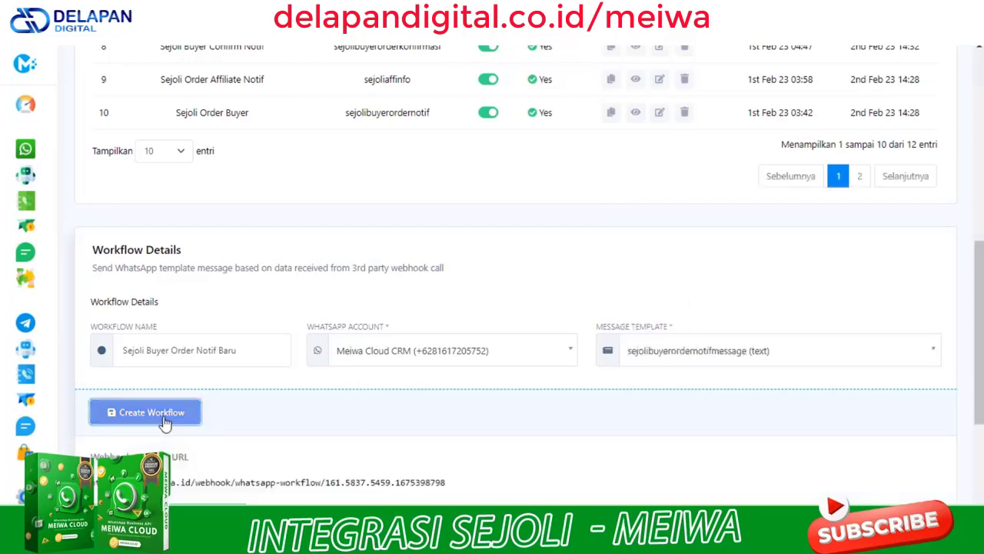
{"action": "scroll", "coordinate": [340, 408], "scroll_direction": "down", "scroll_amount": 3}
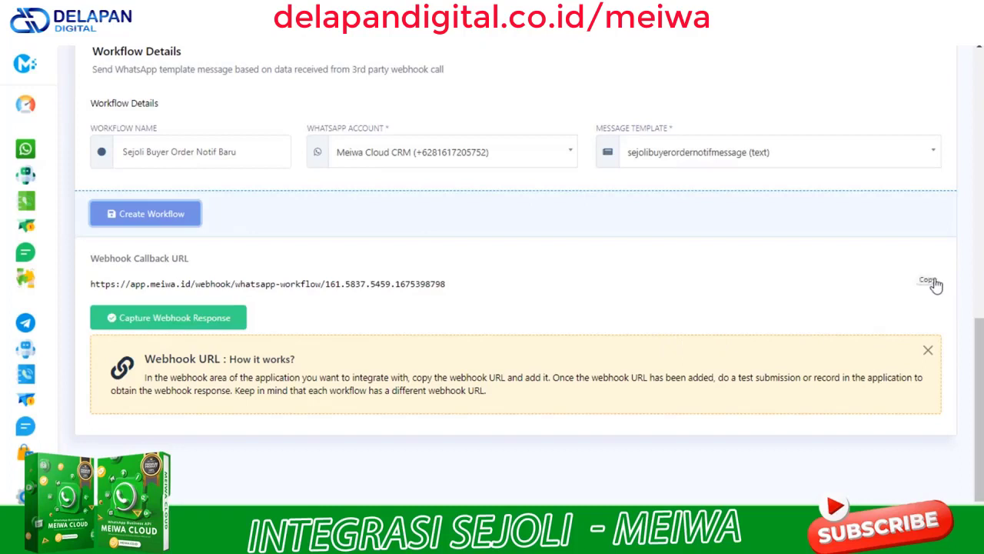
{"action": "left_click", "coordinate": [934, 283]}
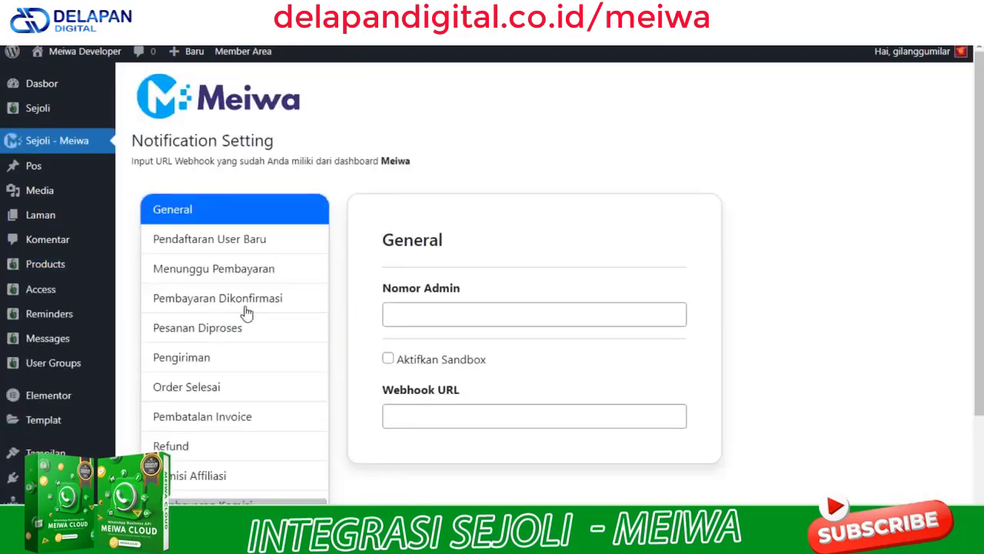
Paste the webhook URL into Menunggu Pembayaran's Notifikasi ke Pembeli, test it, and capture in Meiwa
{"action": "left_click", "coordinate": [217, 239]}
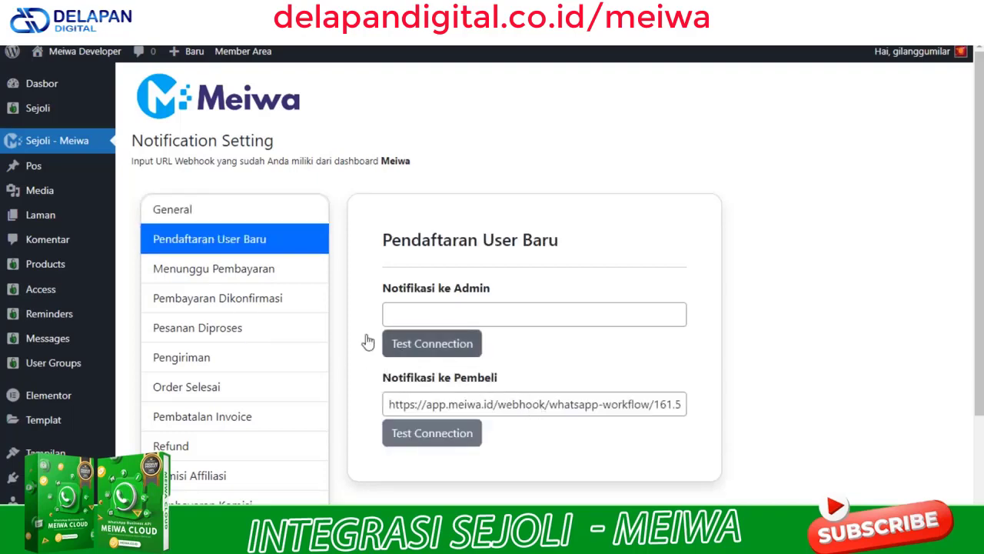
{"action": "left_click", "coordinate": [249, 273]}
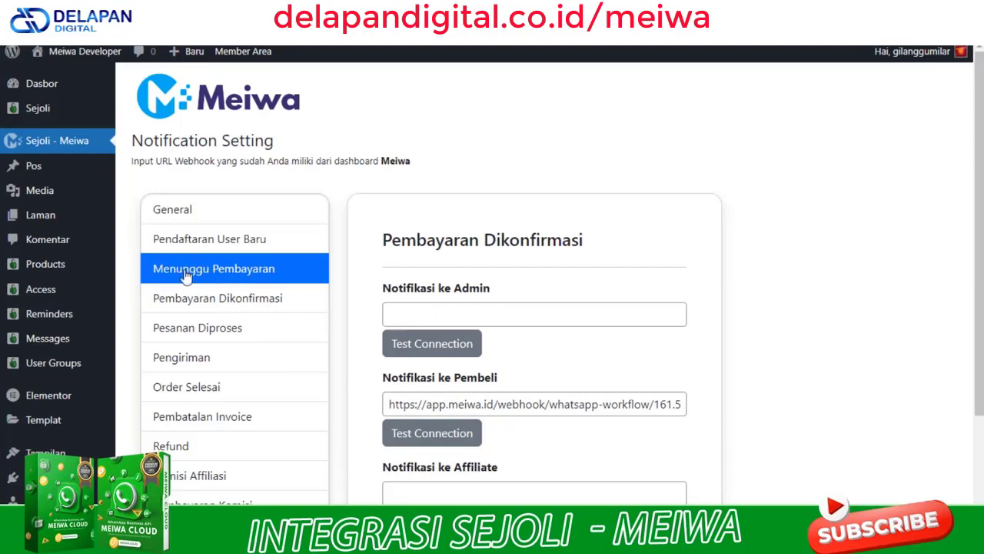
{"action": "left_click", "coordinate": [413, 408]}
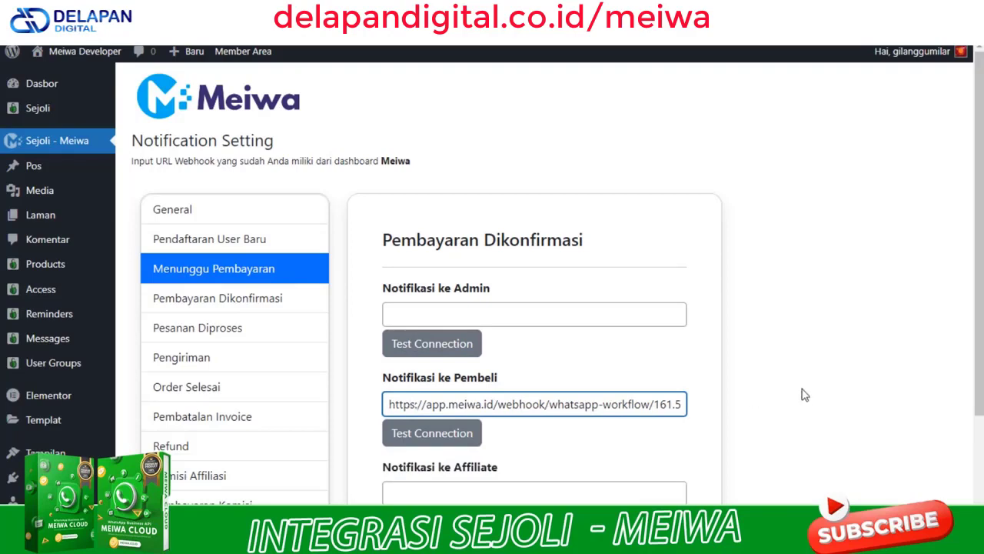
{"action": "scroll", "coordinate": [805, 394], "scroll_direction": "down", "scroll_amount": 1}
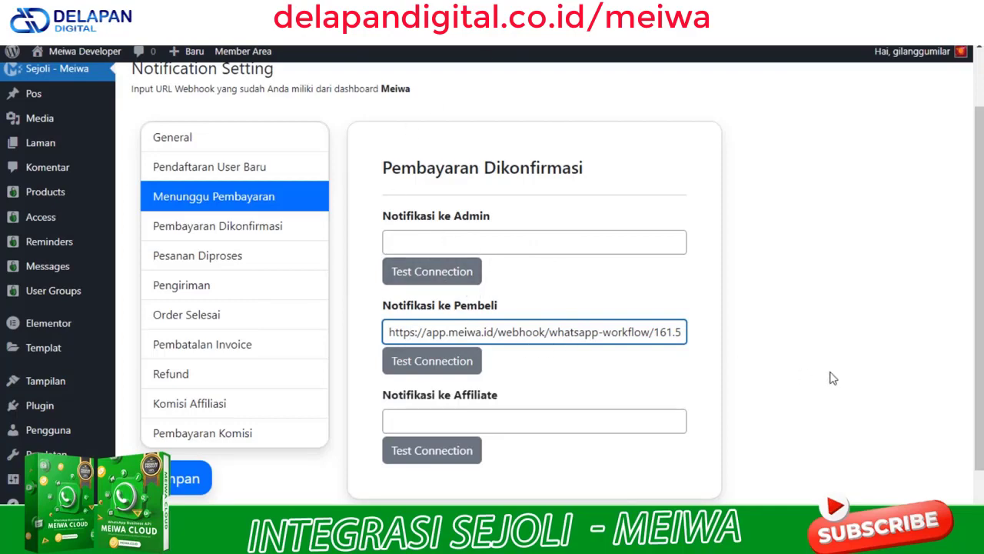
{"action": "key", "text": "ctrl+a"}
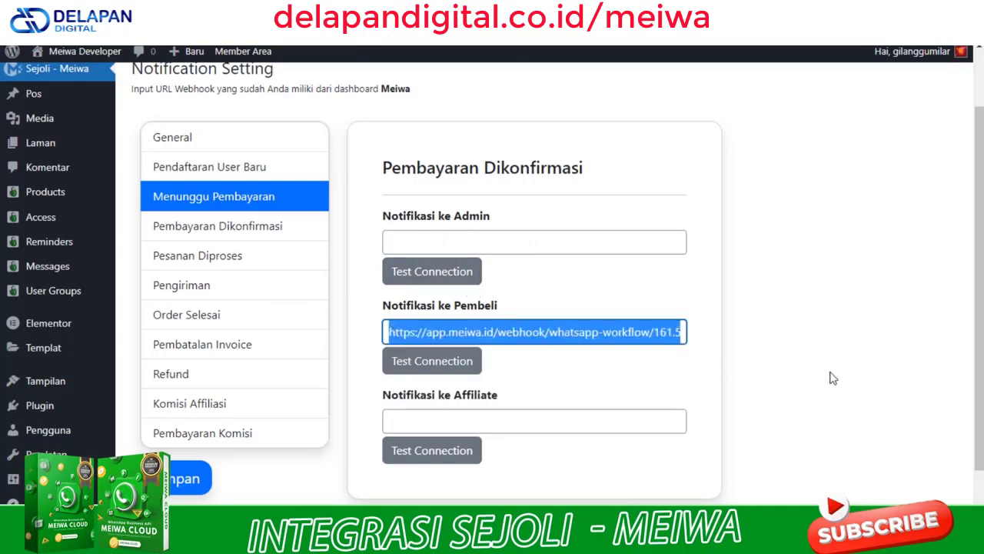
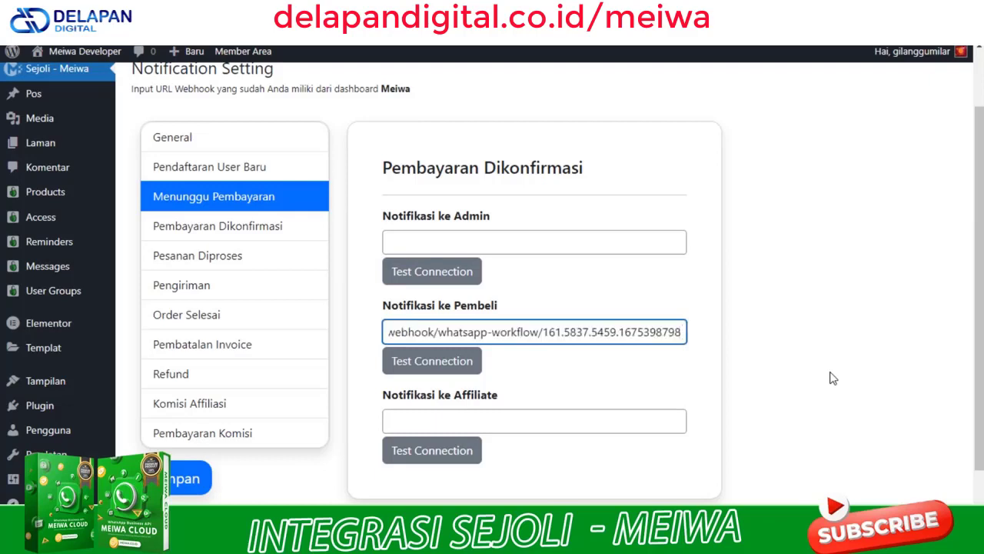
{"action": "left_click", "coordinate": [833, 343]}
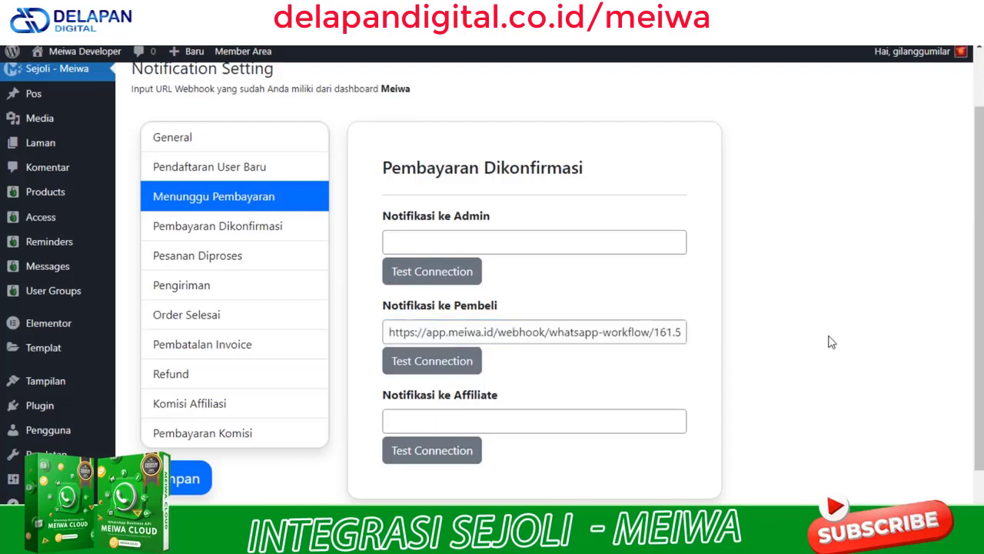
{"action": "left_click", "coordinate": [440, 371]}
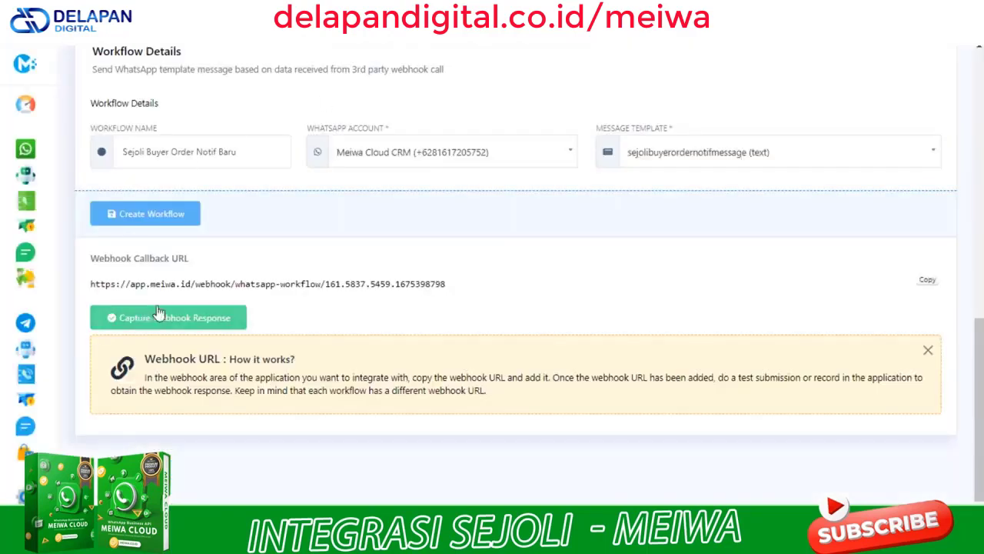
{"action": "left_click", "coordinate": [179, 318]}
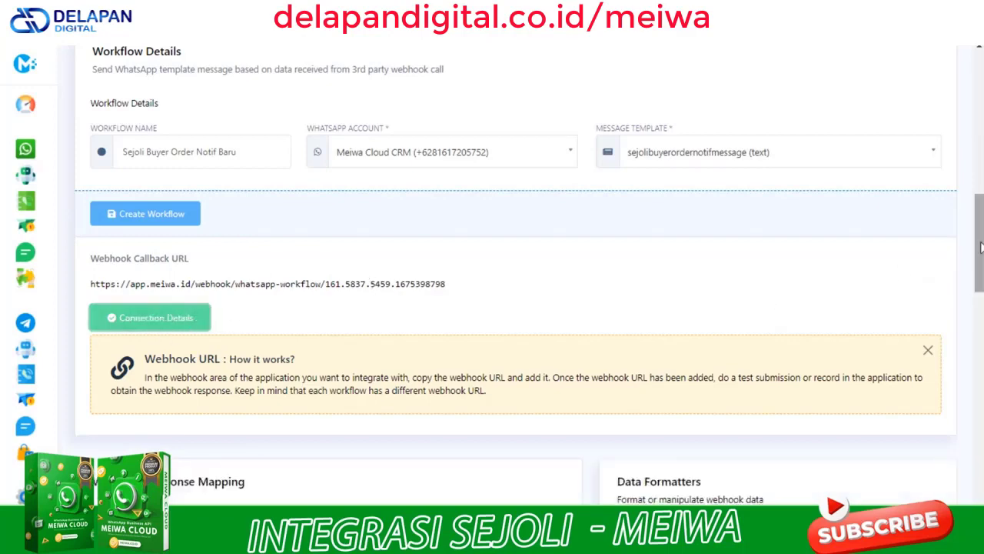
{"action": "left_click_drag", "start_coordinate": [979, 260], "coordinate": [980, 437]}
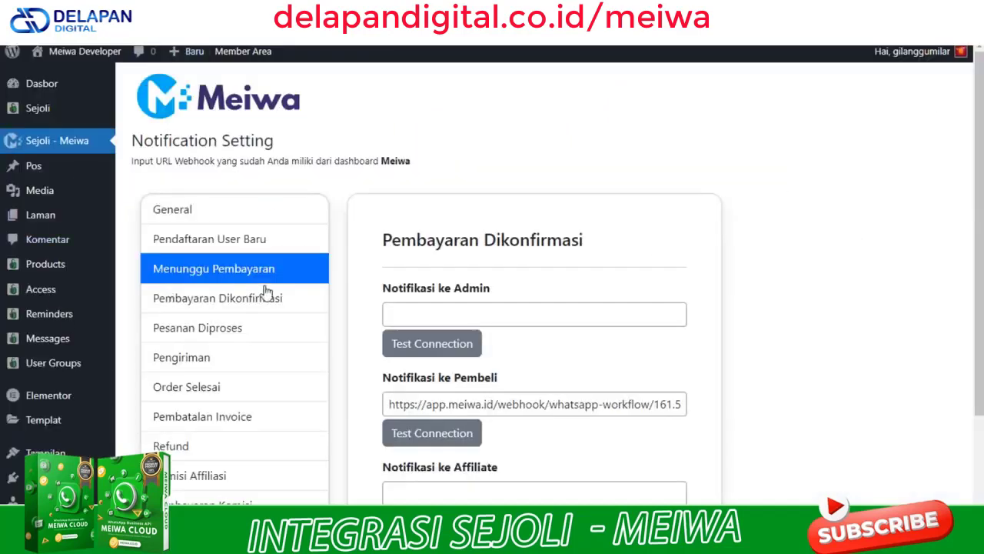
Save the Sejoli–Meiwa notification settings and go to the Meiwa Cloud CRM checkout page
{"action": "scroll", "coordinate": [350, 322], "scroll_direction": "down", "scroll_amount": 1}
{"action": "scroll", "coordinate": [350, 322], "scroll_direction": "down", "scroll_amount": 1}
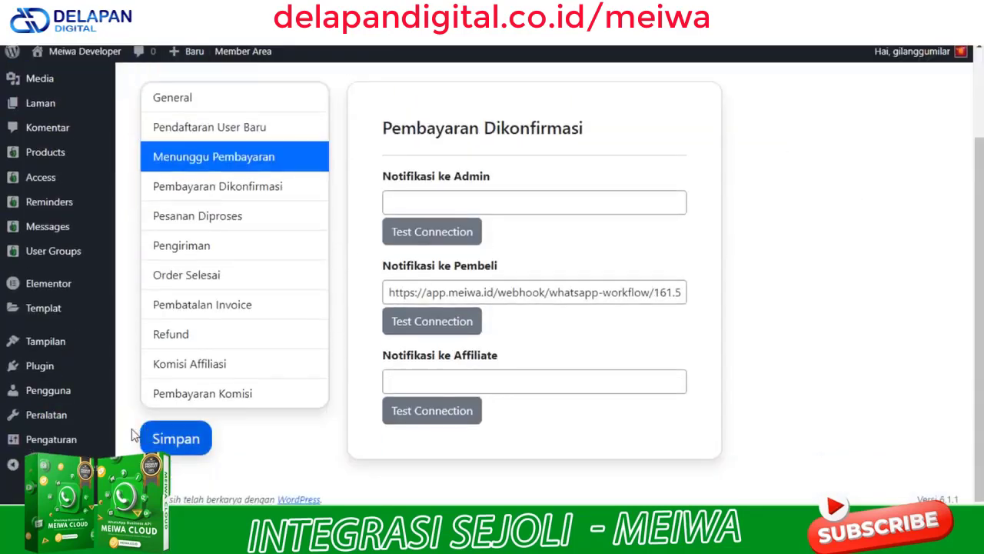
{"action": "left_click", "coordinate": [186, 444]}
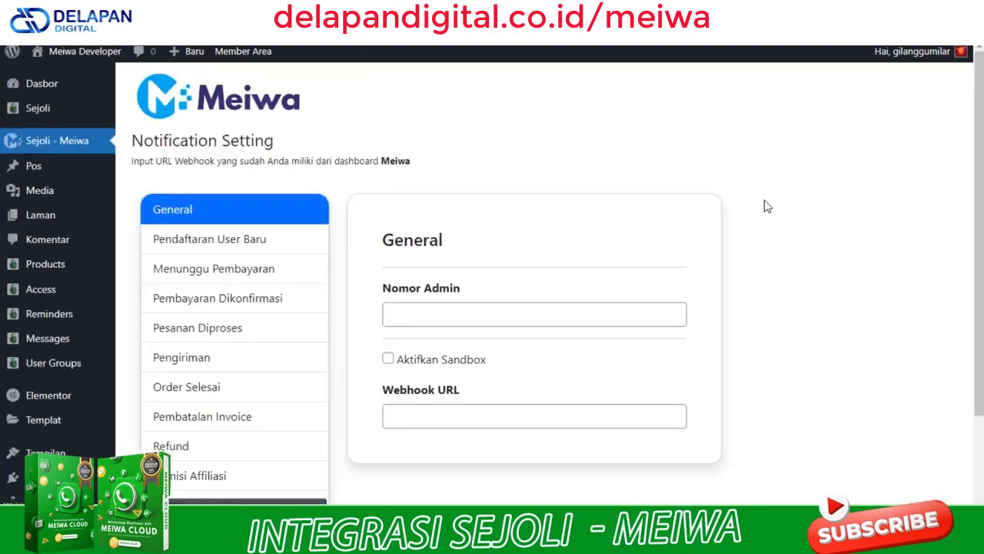
{"action": "mouse_move", "coordinate": [942, 59]}
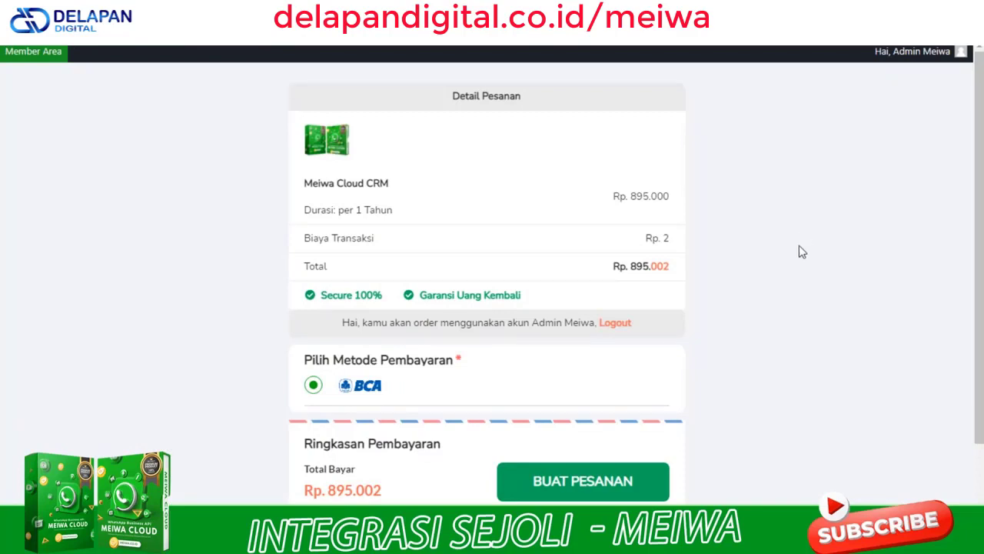
Submit the BUAT PESANAN order for Meiwa Cloud CRM paid by BCA transfer
{"action": "scroll", "coordinate": [802, 251], "scroll_direction": "down", "scroll_amount": 1}
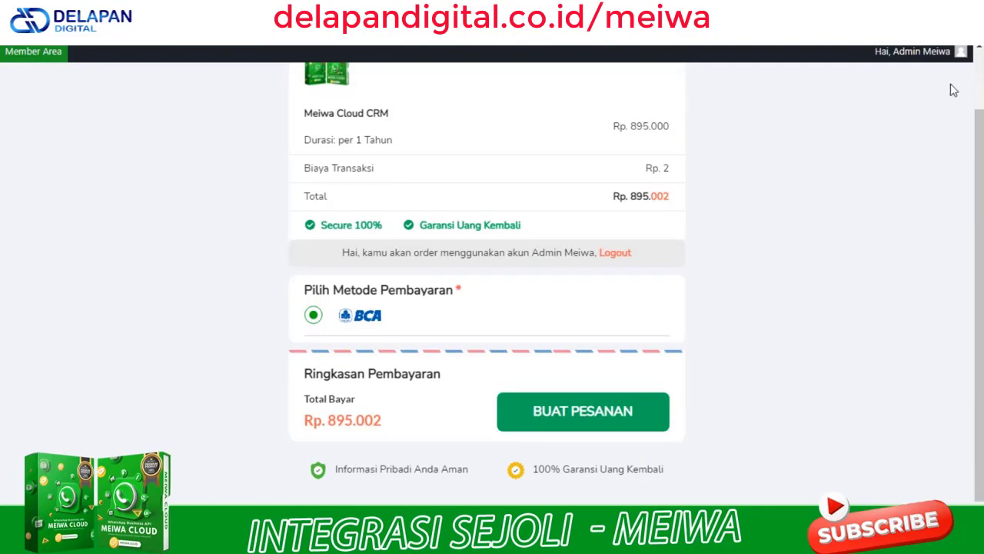
{"action": "left_click", "coordinate": [619, 414]}
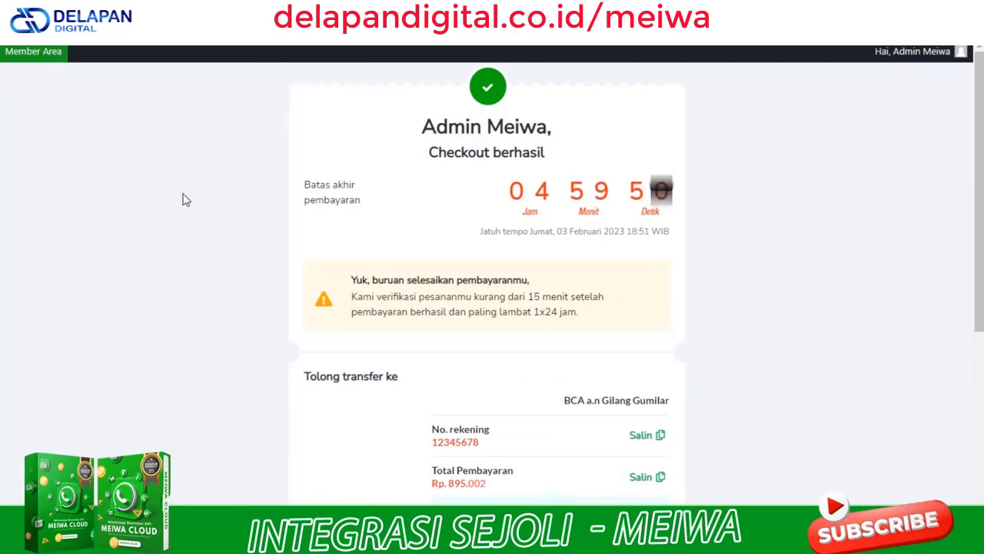
Capture the Rp. 895.002 test order's webhook response and scroll through its Raw Data to the mapping fields
{"action": "key", "text": "ctrl+Tab"}
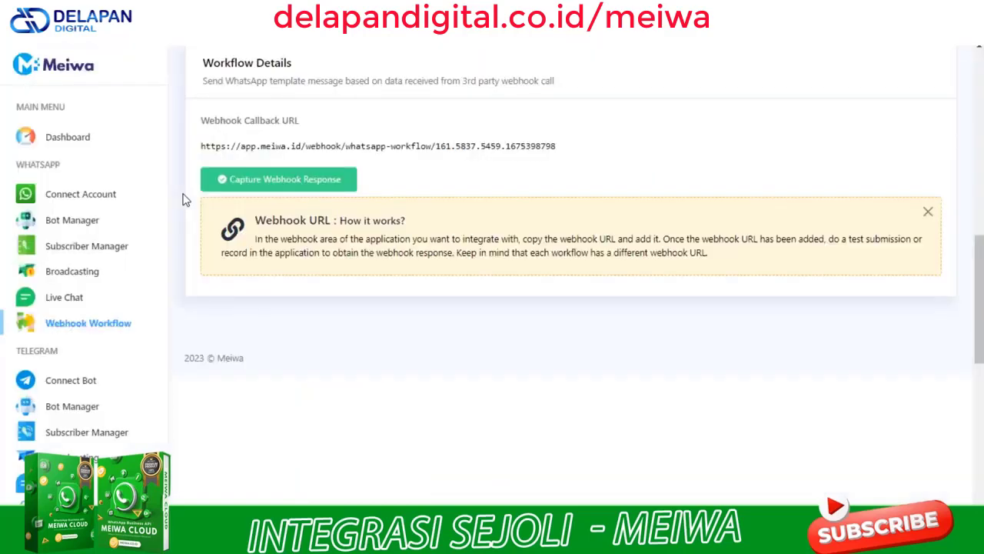
{"action": "left_click", "coordinate": [260, 187]}
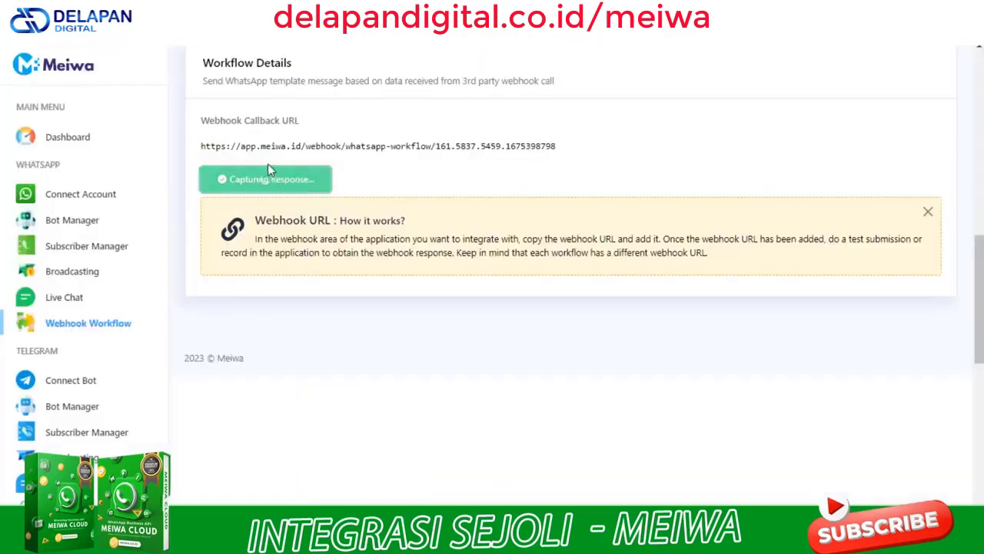
{"action": "scroll", "coordinate": [941, 289], "scroll_direction": "down", "scroll_amount": 6}
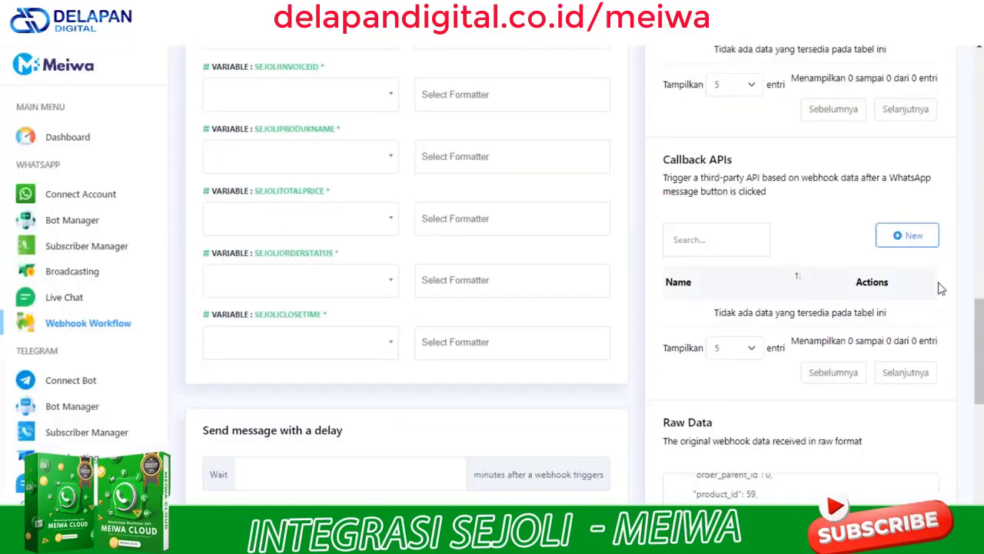
{"action": "scroll", "coordinate": [941, 288], "scroll_direction": "down", "scroll_amount": 4}
{"action": "scroll", "coordinate": [892, 321], "scroll_direction": "up", "scroll_amount": 2}
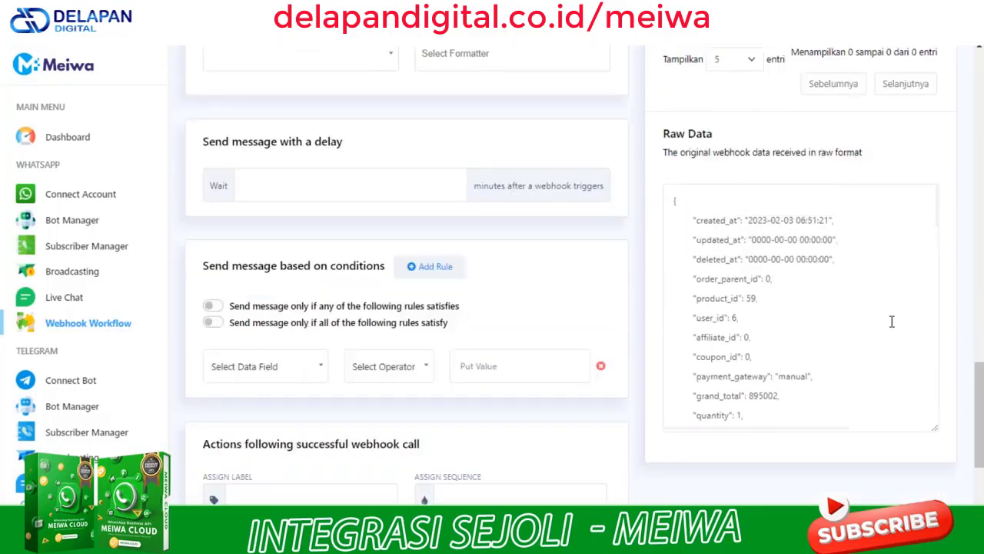
{"action": "scroll", "coordinate": [892, 322], "scroll_direction": "down", "scroll_amount": 5}
{"action": "scroll", "coordinate": [892, 322], "scroll_direction": "up", "scroll_amount": 3}
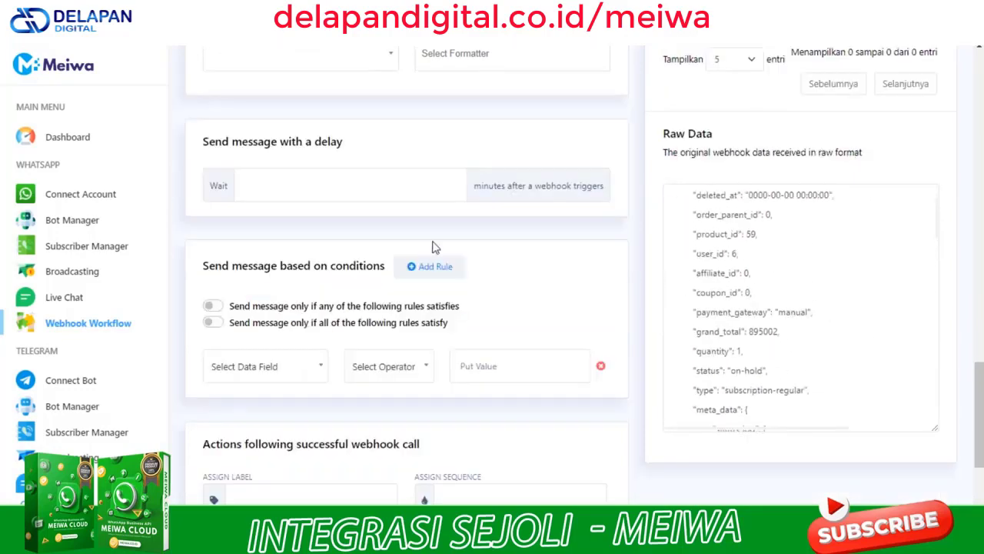
{"action": "scroll", "coordinate": [433, 246], "scroll_direction": "up", "scroll_amount": 15}
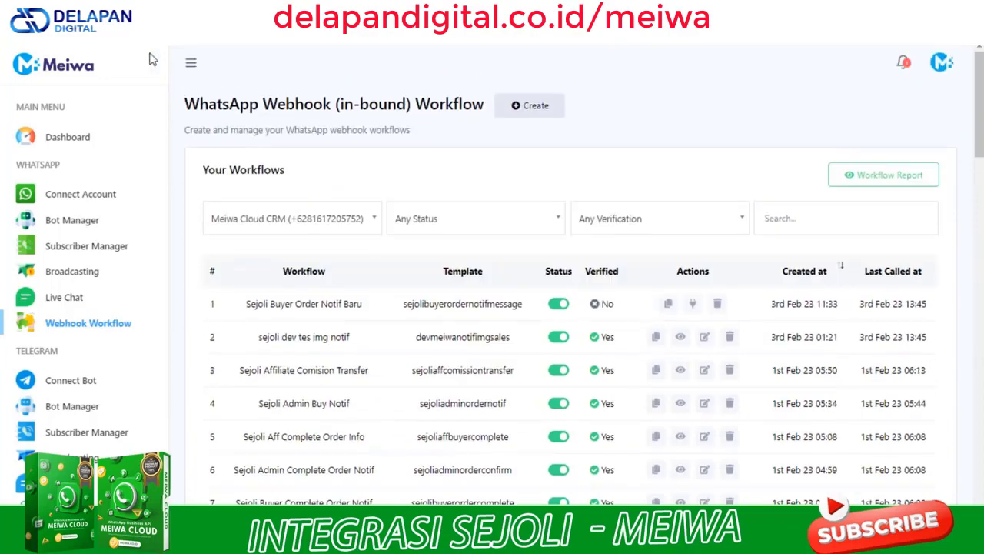
{"action": "left_click", "coordinate": [191, 65]}
{"action": "scroll", "coordinate": [884, 331], "scroll_direction": "down", "scroll_amount": 10}
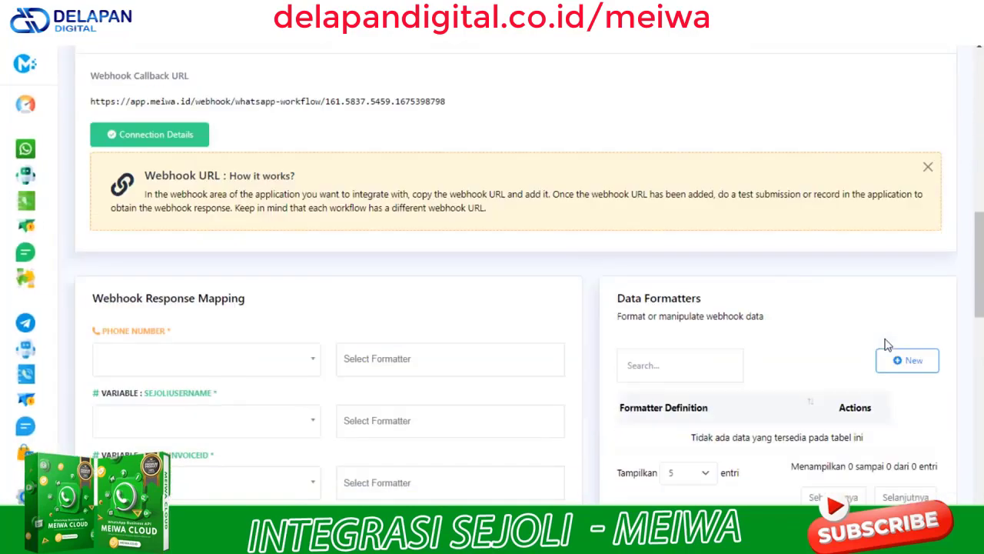
{"action": "scroll", "coordinate": [886, 343], "scroll_direction": "down", "scroll_amount": 7}
{"action": "scroll", "coordinate": [860, 359], "scroll_direction": "down", "scroll_amount": 2}
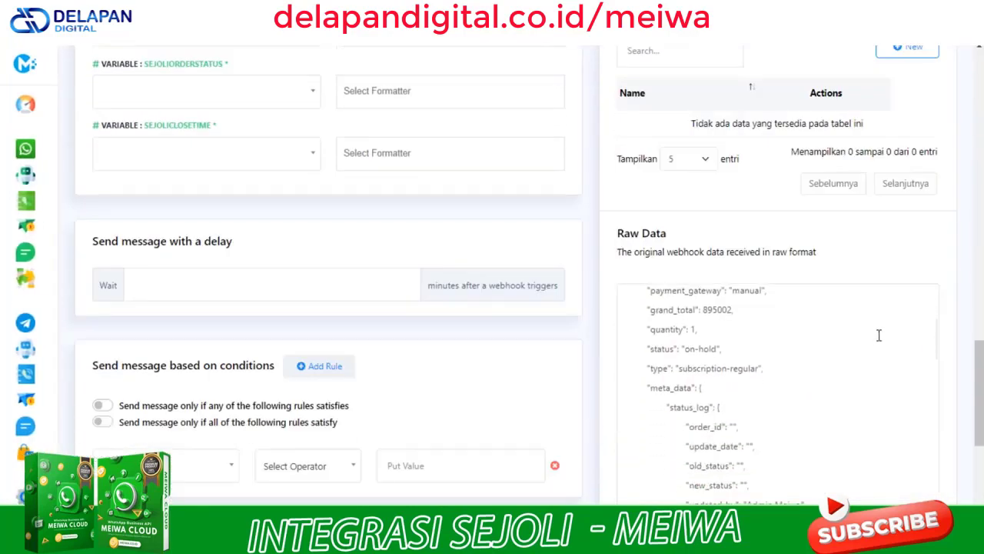
{"action": "scroll", "coordinate": [878, 334], "scroll_direction": "down", "scroll_amount": 2}
{"action": "scroll", "coordinate": [753, 327], "scroll_direction": "down", "scroll_amount": 2}
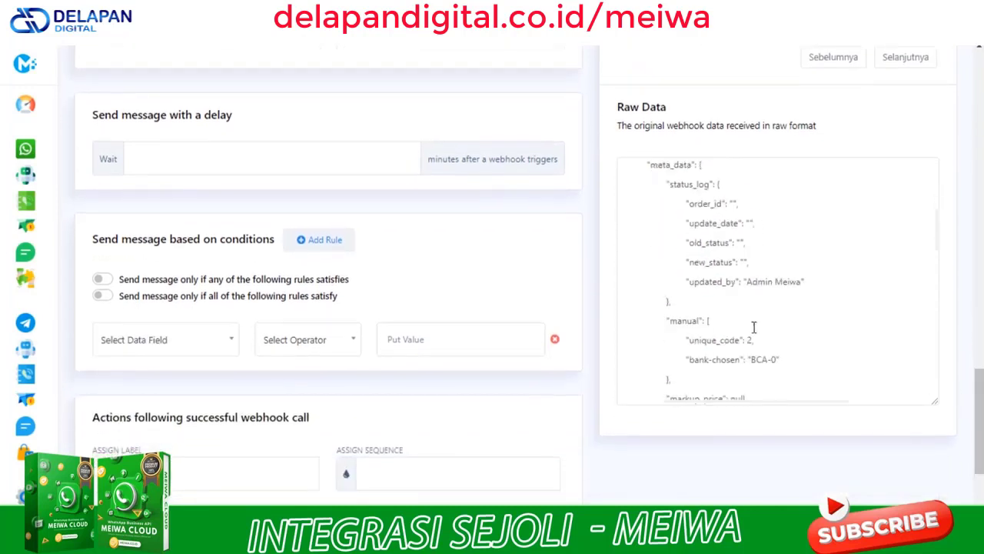
{"action": "scroll", "coordinate": [754, 327], "scroll_direction": "down", "scroll_amount": 1}
{"action": "scroll", "coordinate": [754, 327], "scroll_direction": "down", "scroll_amount": 3}
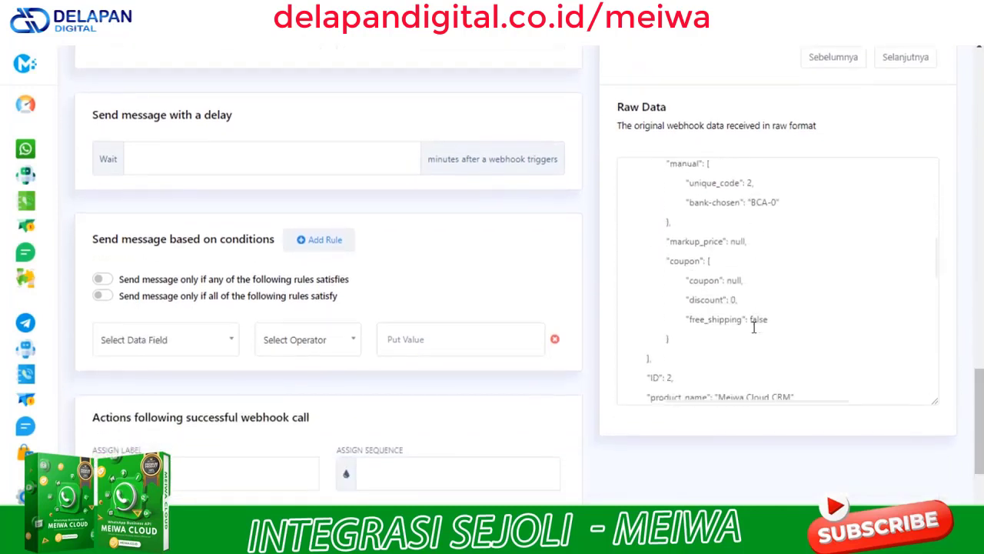
{"action": "scroll", "coordinate": [754, 327], "scroll_direction": "down", "scroll_amount": 3}
{"action": "scroll", "coordinate": [754, 327], "scroll_direction": "down", "scroll_amount": 2}
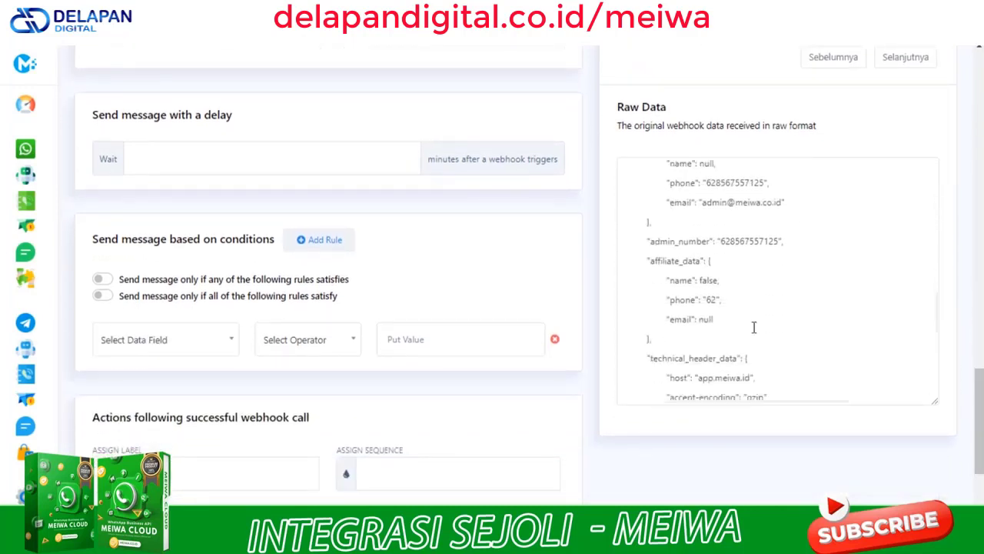
{"action": "scroll", "coordinate": [753, 327], "scroll_direction": "down", "scroll_amount": 3}
{"action": "scroll", "coordinate": [777, 326], "scroll_direction": "up", "scroll_amount": 6}
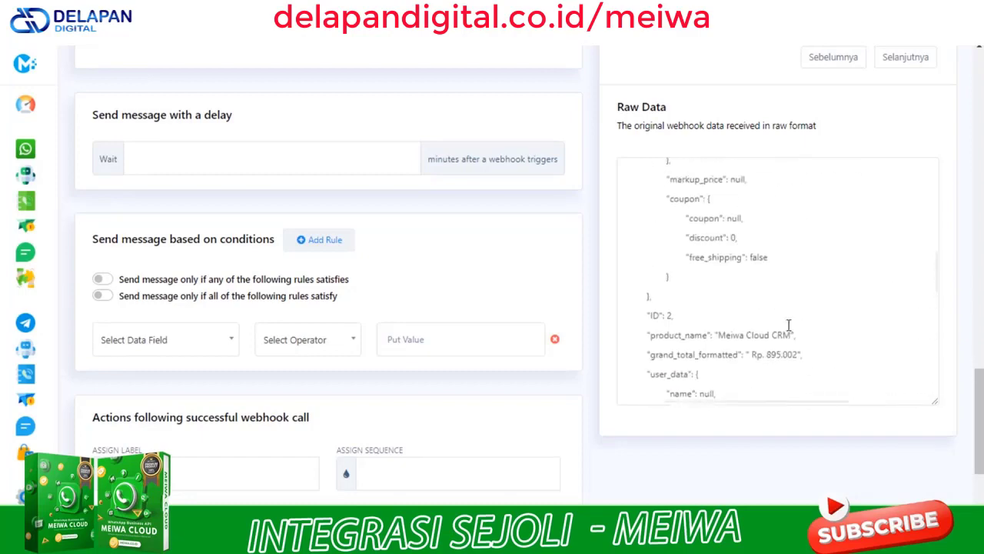
{"action": "left_click_drag", "start_coordinate": [979, 419], "coordinate": [975, 295]}
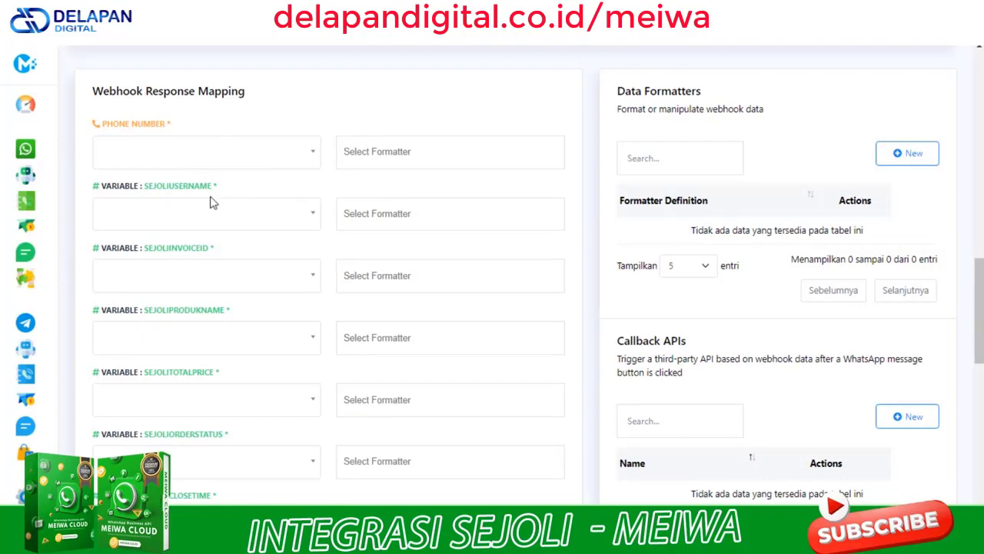
Map the phone number template variable to user_data>phone
{"action": "left_click", "coordinate": [163, 160]}
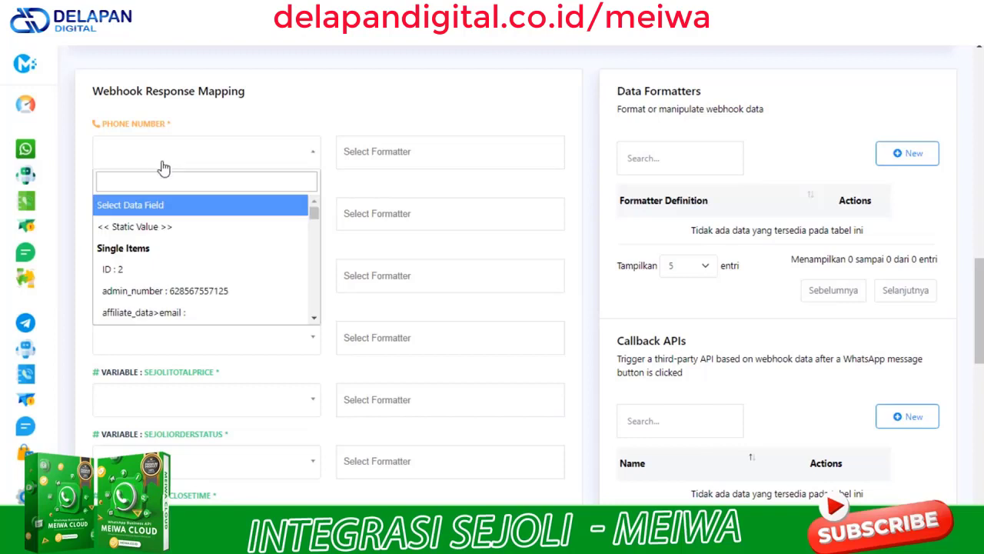
{"action": "left_click", "coordinate": [195, 183]}
{"action": "type", "text": "pho"}
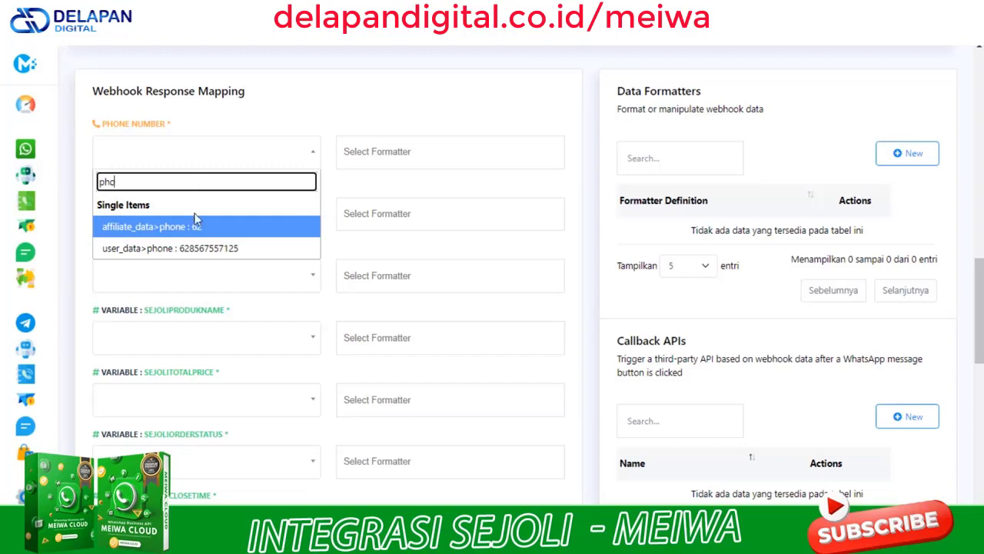
{"action": "left_click", "coordinate": [223, 254]}
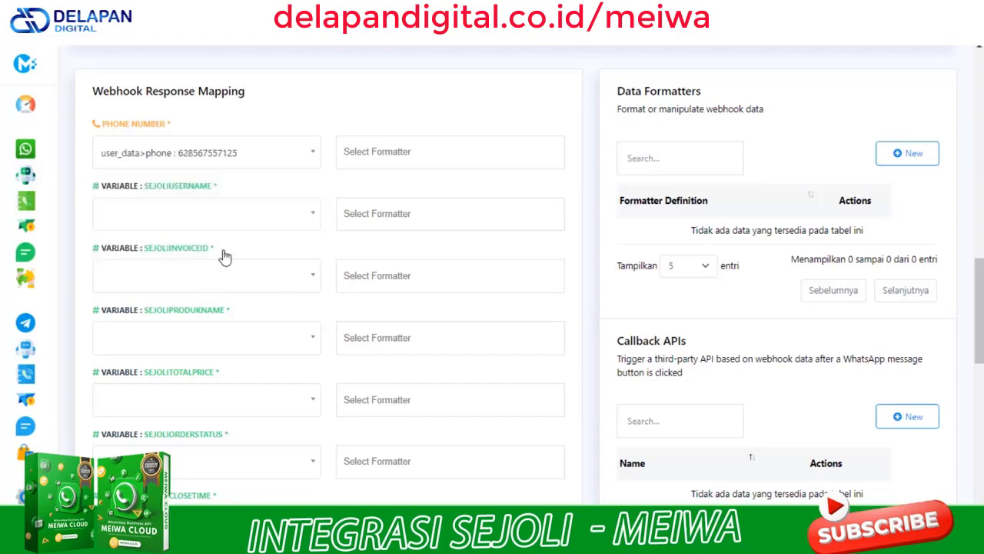
Map SEJOLIUSERNAME to the status log updated_by field
{"action": "left_click", "coordinate": [193, 227]}
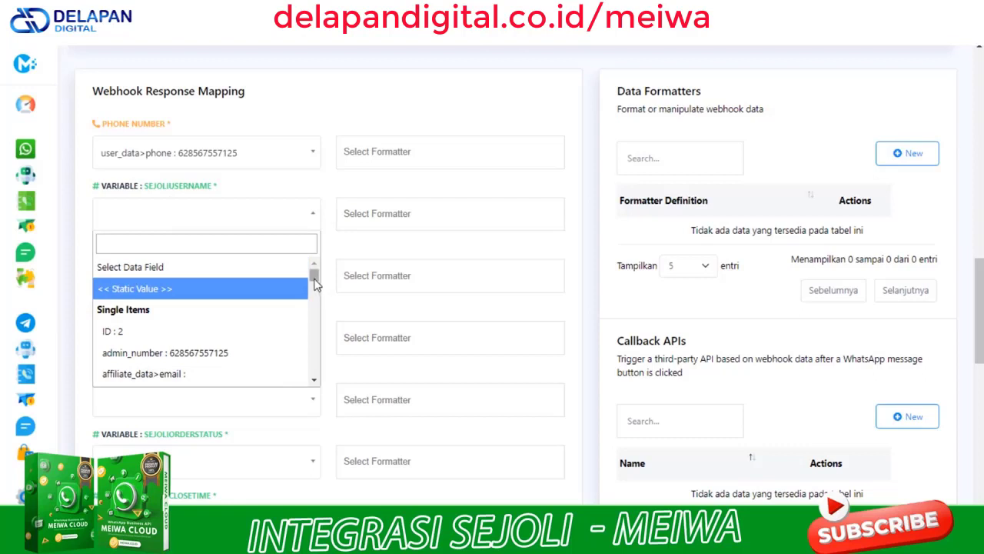
{"action": "left_click_drag", "start_coordinate": [314, 283], "coordinate": [316, 289]}
{"action": "scroll", "coordinate": [316, 286], "scroll_direction": "down", "scroll_amount": 2}
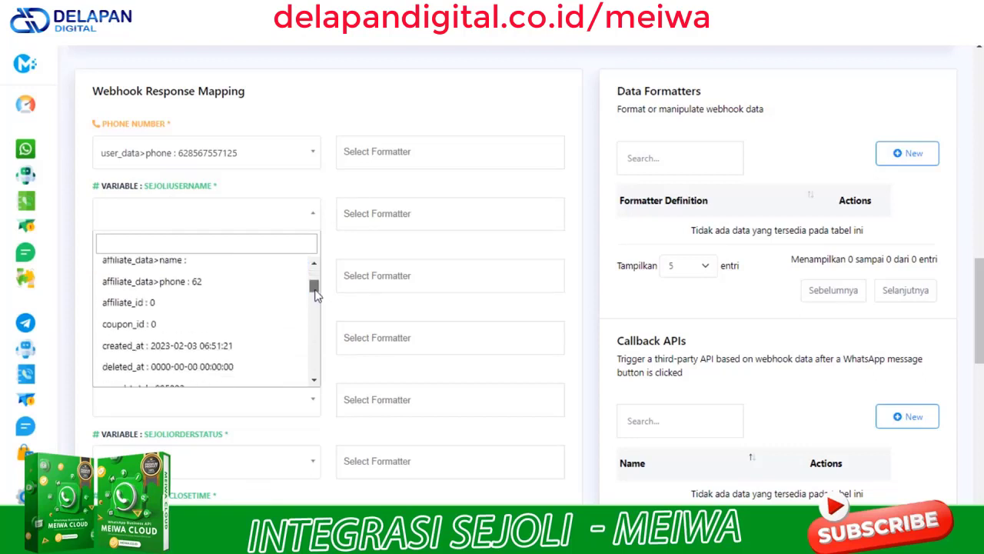
{"action": "scroll", "coordinate": [192, 348], "scroll_direction": "up", "scroll_amount": 3}
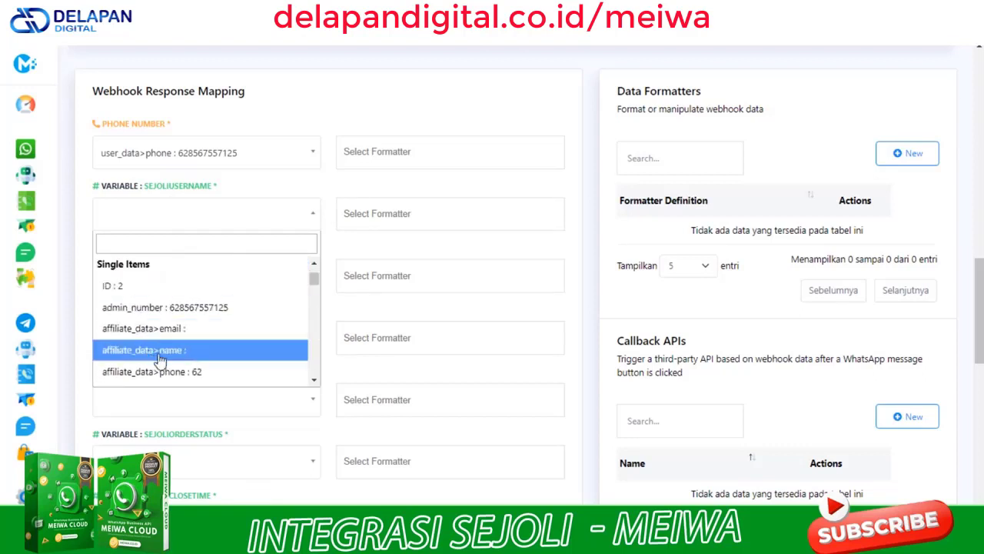
{"action": "scroll", "coordinate": [146, 353], "scroll_direction": "down", "scroll_amount": 3}
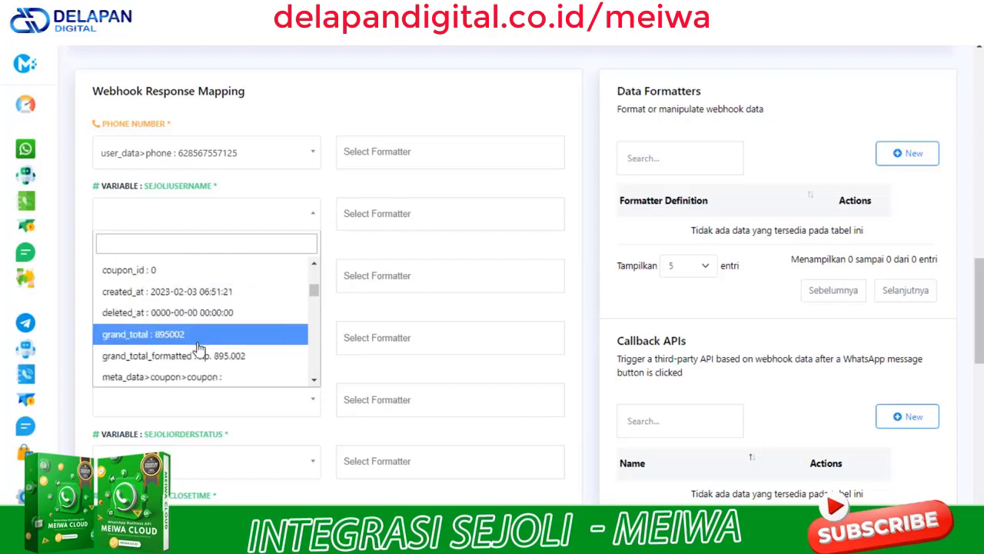
{"action": "scroll", "coordinate": [192, 351], "scroll_direction": "down", "scroll_amount": 6}
{"action": "scroll", "coordinate": [227, 352], "scroll_direction": "down", "scroll_amount": 2}
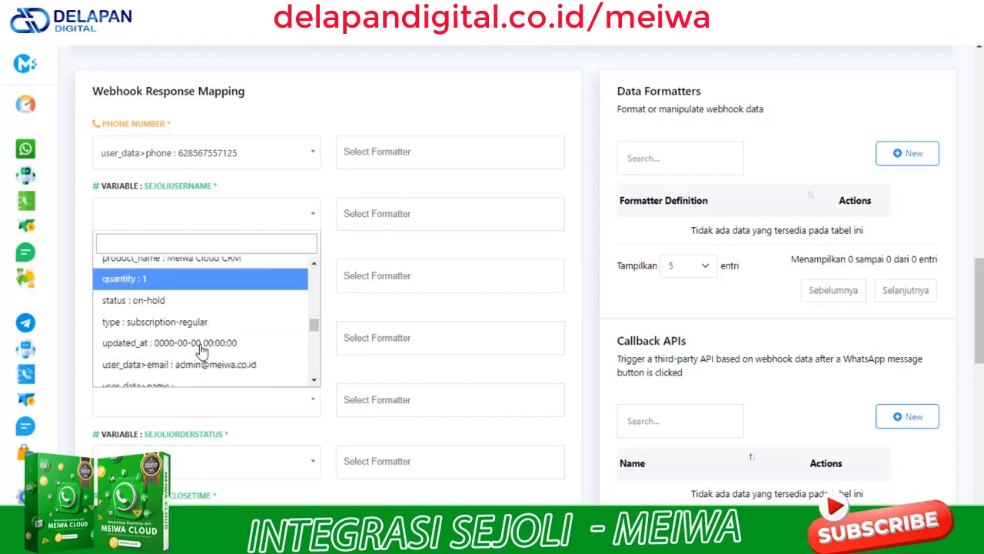
{"action": "scroll", "coordinate": [219, 369], "scroll_direction": "down", "scroll_amount": 2}
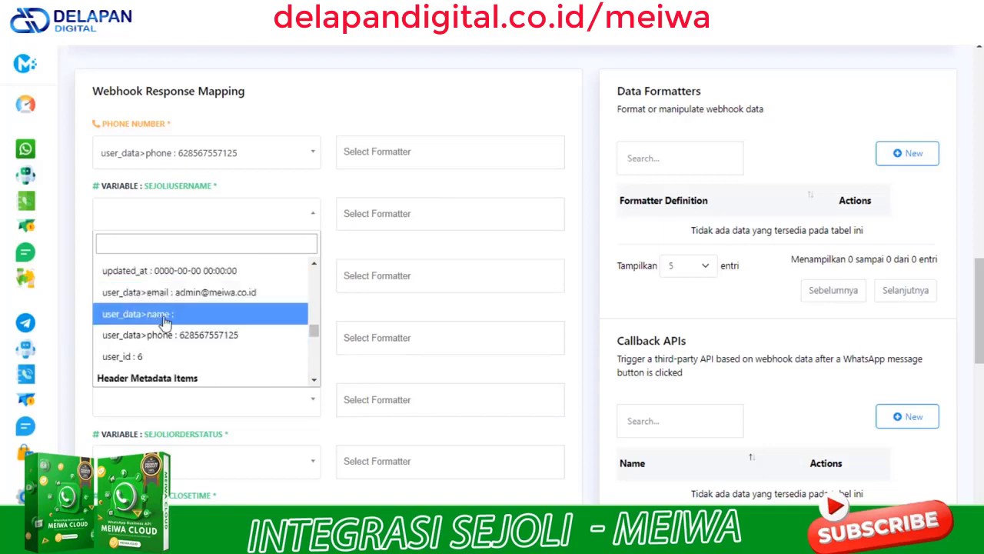
{"action": "scroll", "coordinate": [169, 320], "scroll_direction": "up", "scroll_amount": 4}
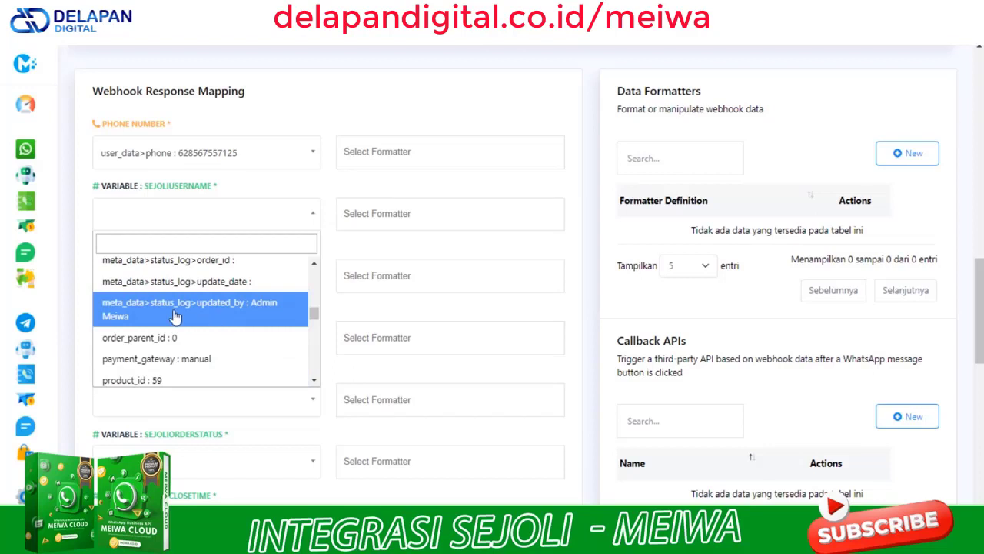
{"action": "left_click", "coordinate": [264, 316]}
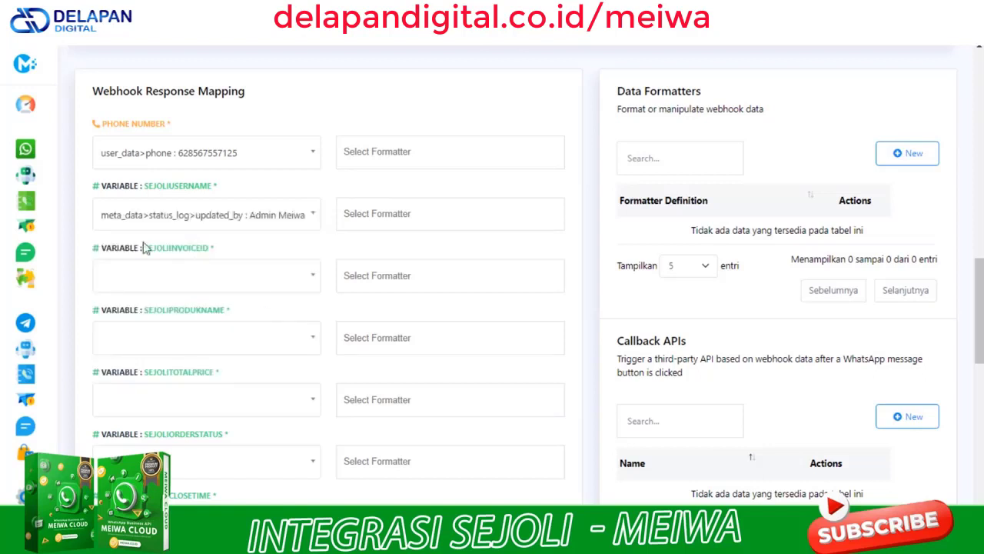
Map SEJOLIINVOICEID to the order ID and SEJOLIPRODUKNAME to product_name (Meiwa Cloud CRM)
{"action": "left_click", "coordinate": [159, 280]}
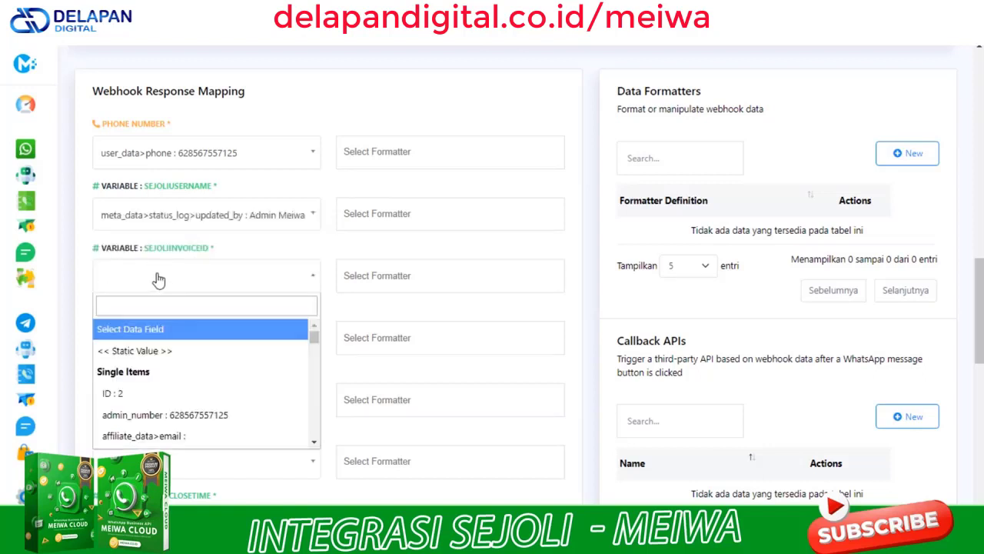
{"action": "left_click", "coordinate": [116, 401]}
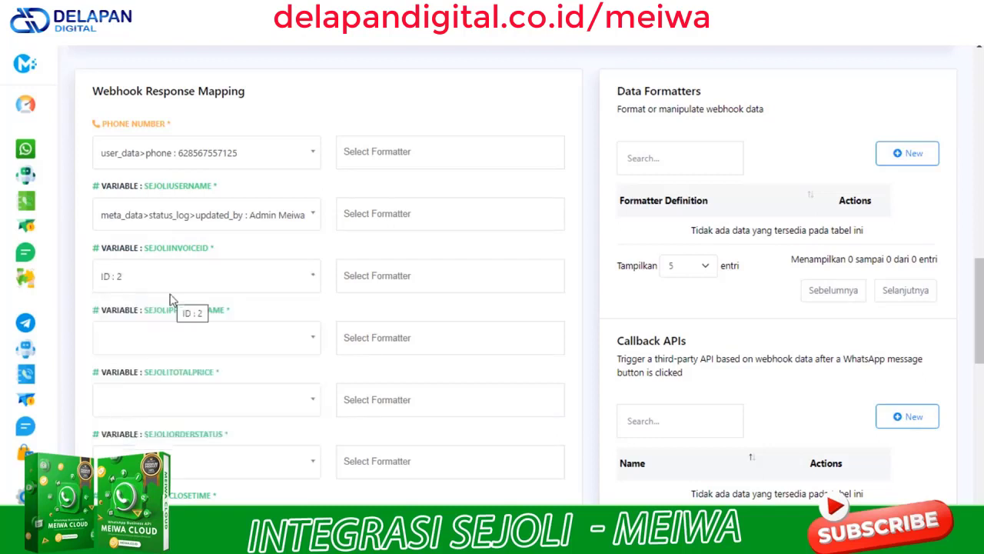
{"action": "left_click", "coordinate": [195, 343]}
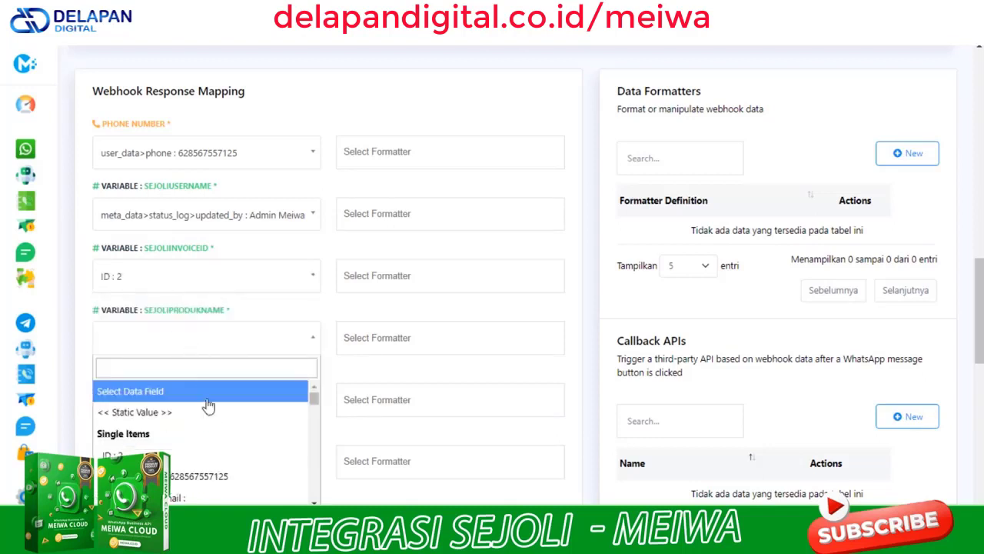
{"action": "scroll", "coordinate": [238, 440], "scroll_direction": "down", "scroll_amount": 3}
{"action": "left_click", "coordinate": [187, 369]}
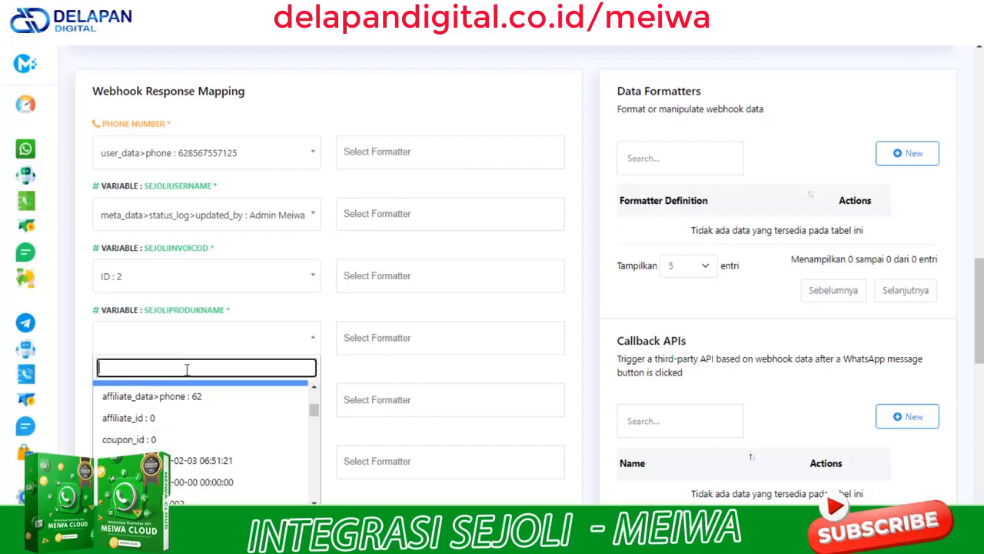
{"action": "type", "text": "pr"}
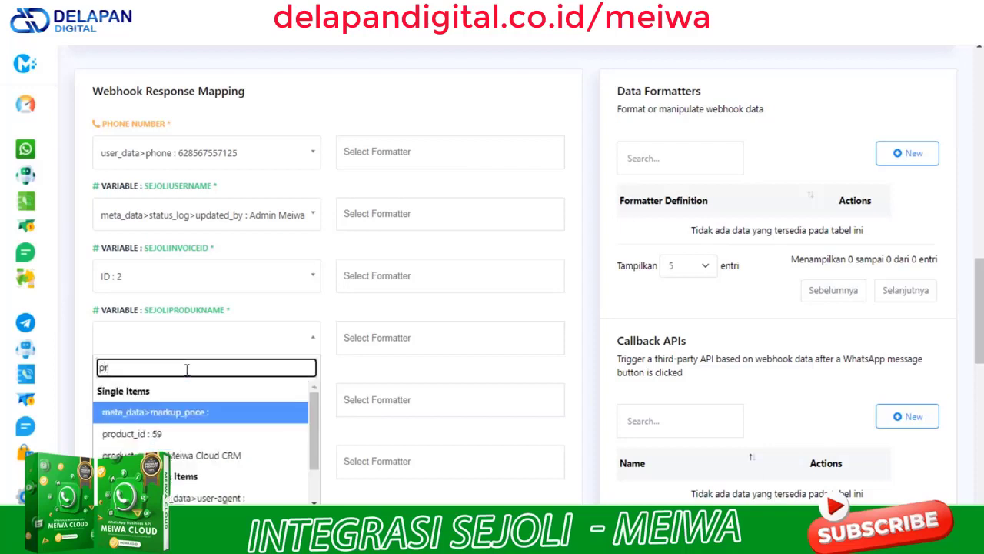
{"action": "left_click", "coordinate": [219, 455]}
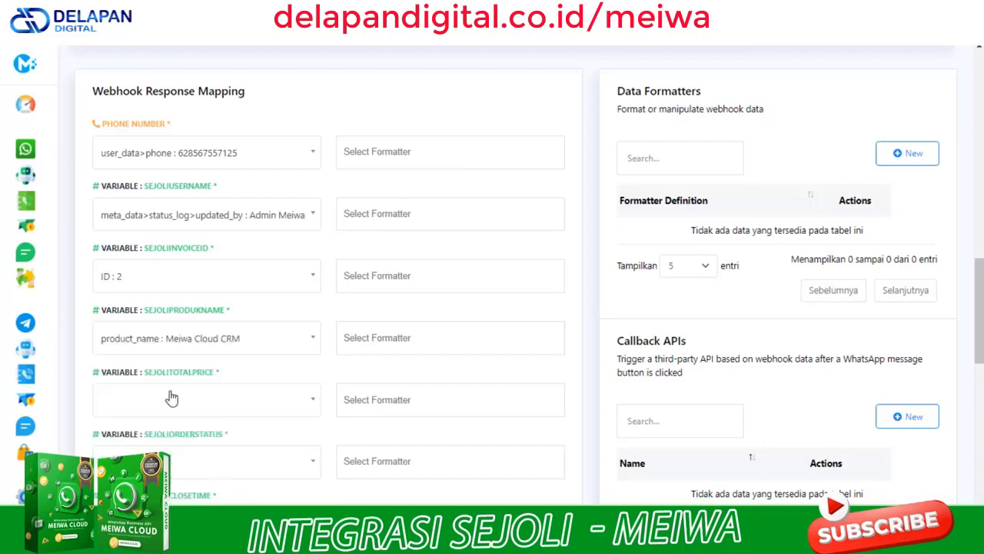
{"action": "left_click", "coordinate": [212, 406]}
Map SEJOLITOTALPRICE to grand_total_formatted
{"action": "left_click", "coordinate": [155, 243]}
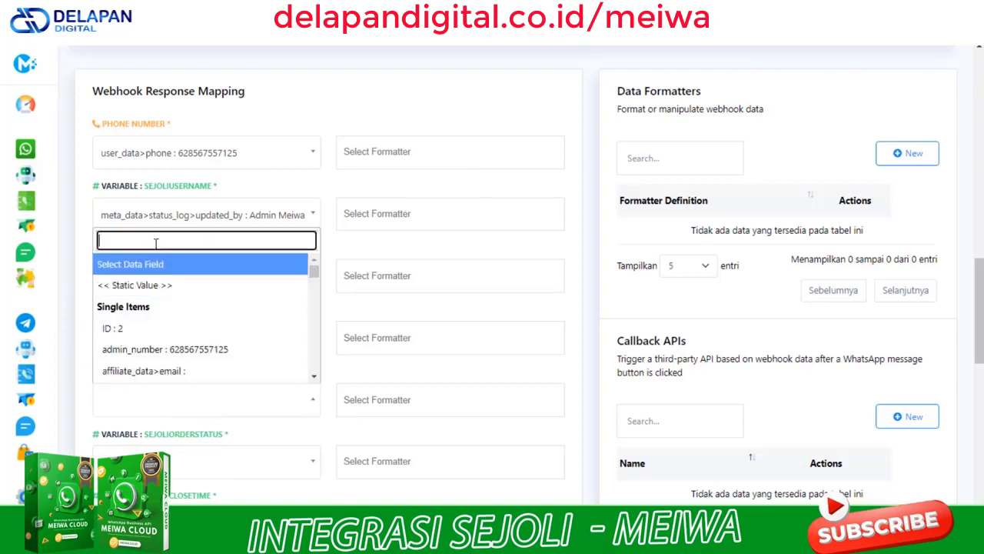
{"action": "type", "text": "gra"}
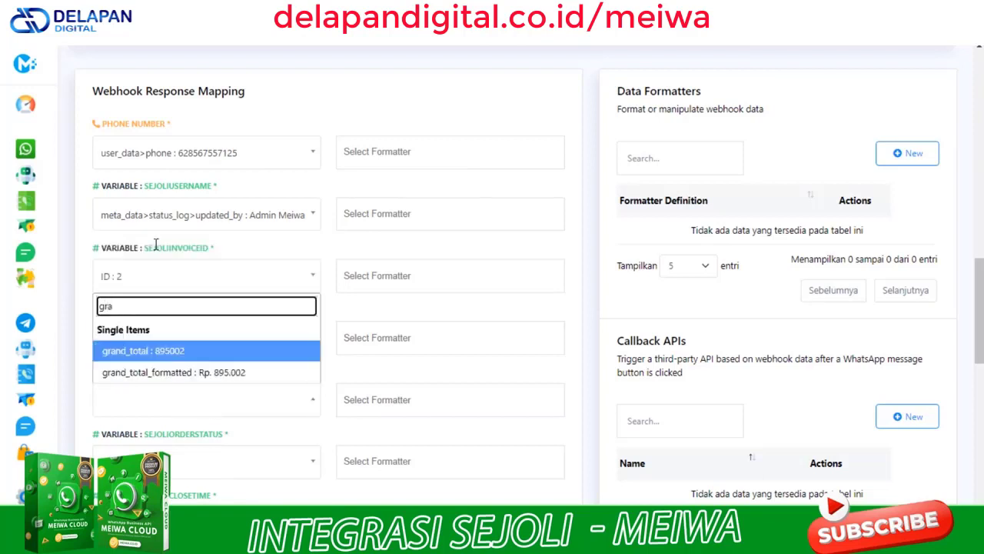
{"action": "left_click", "coordinate": [210, 382]}
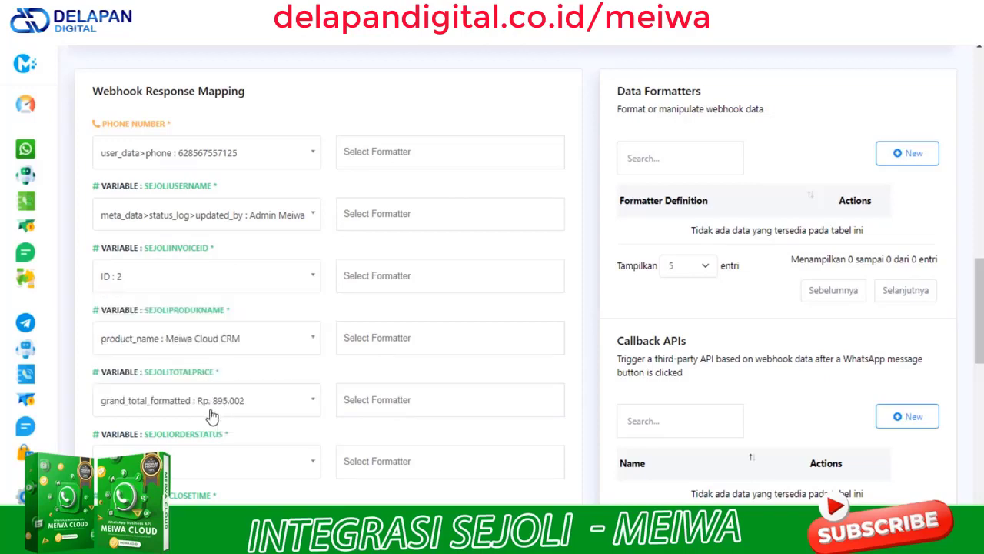
{"action": "scroll", "coordinate": [212, 415], "scroll_direction": "down", "scroll_amount": 1}
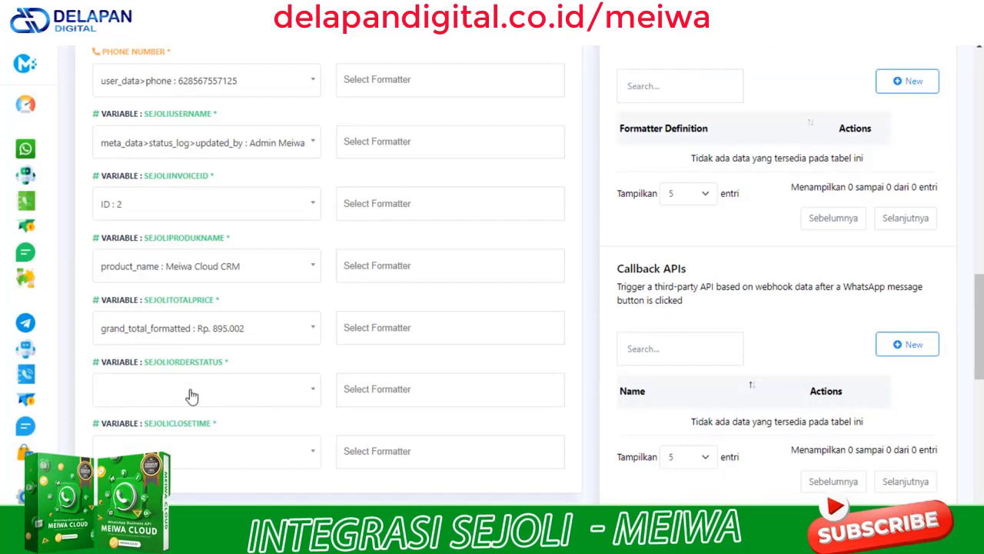
{"action": "scroll", "coordinate": [188, 377], "scroll_direction": "down", "scroll_amount": 1}
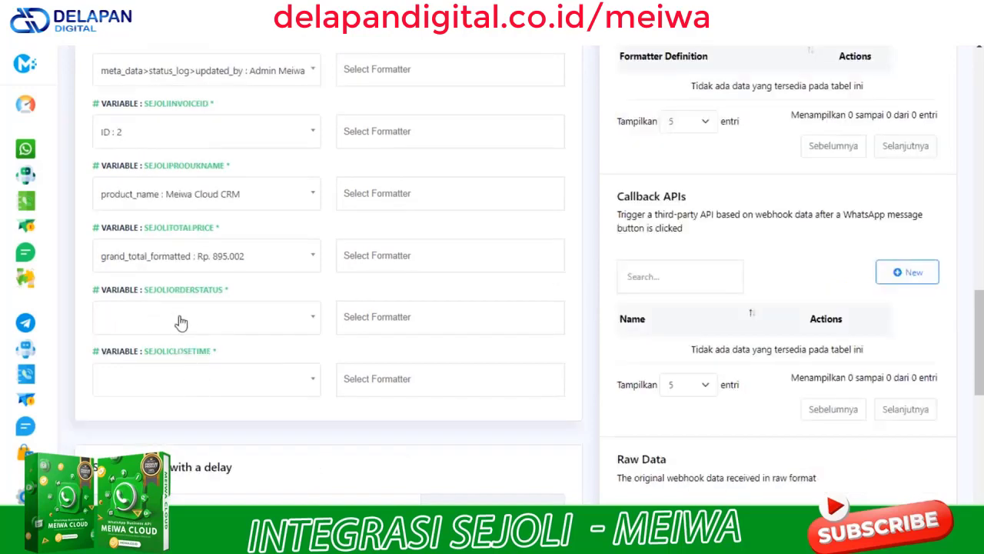
Map SEJOLIORDERSTATUS to status : on-hold
{"action": "left_click", "coordinate": [180, 321]}
{"action": "left_click", "coordinate": [175, 346]}
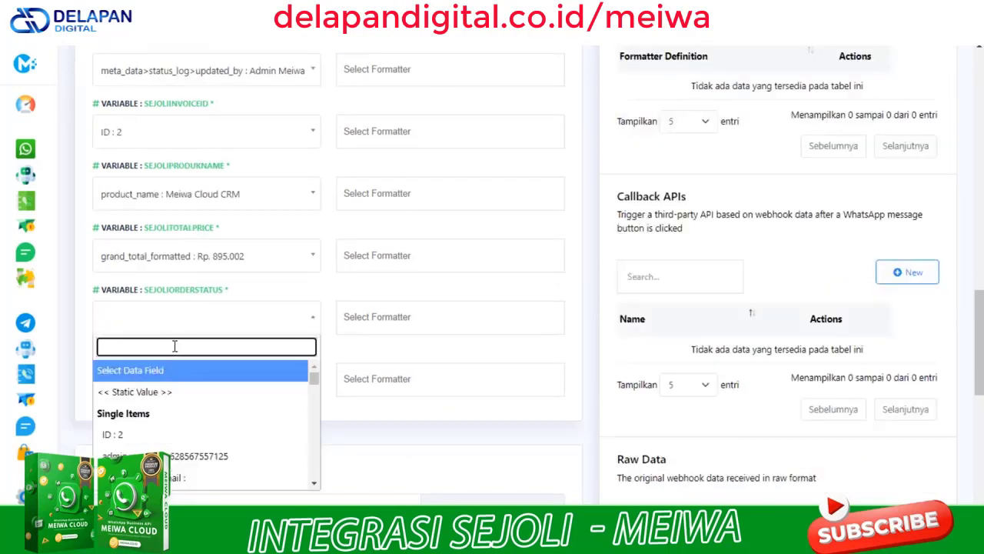
{"action": "type", "text": "st"}
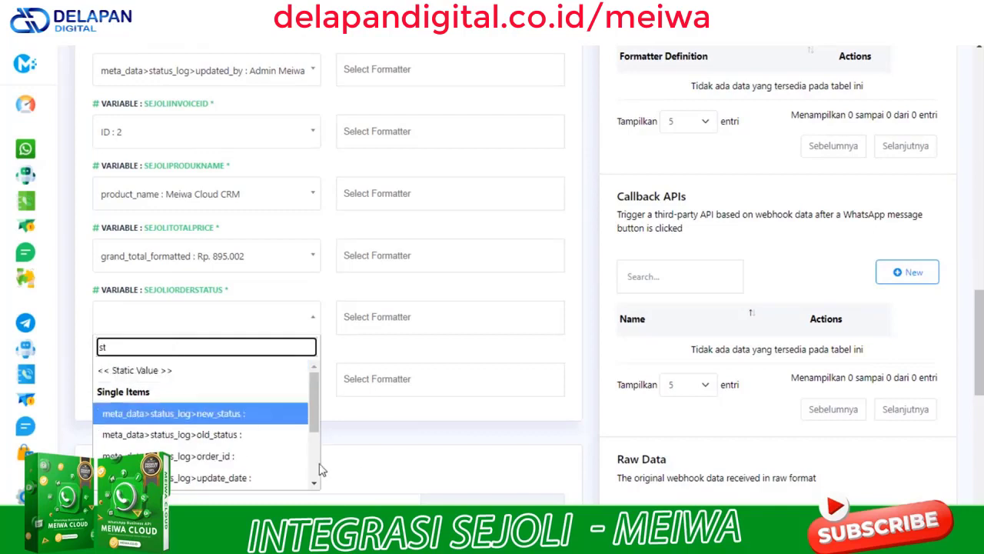
{"action": "left_click", "coordinate": [315, 484]}
{"action": "left_click", "coordinate": [315, 490]}
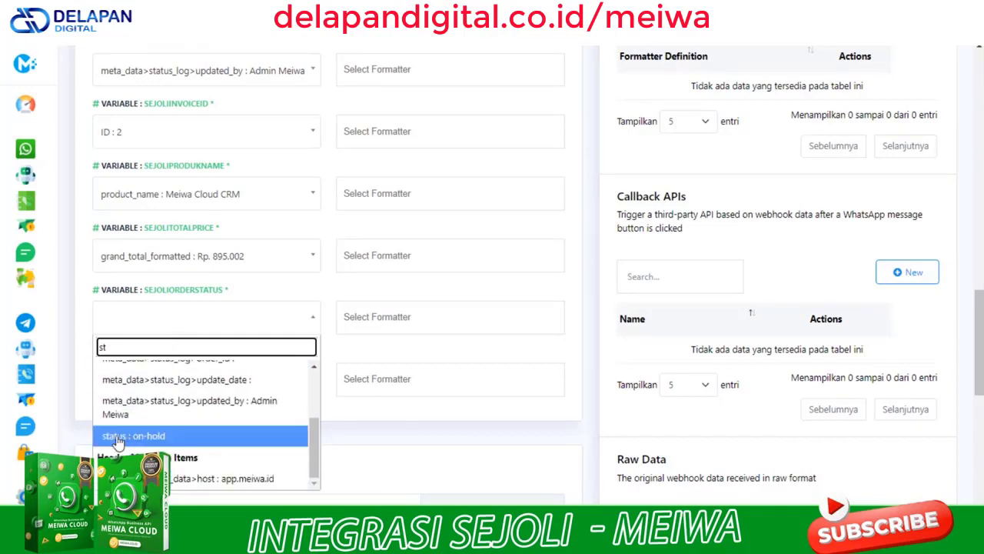
{"action": "left_click", "coordinate": [146, 435]}
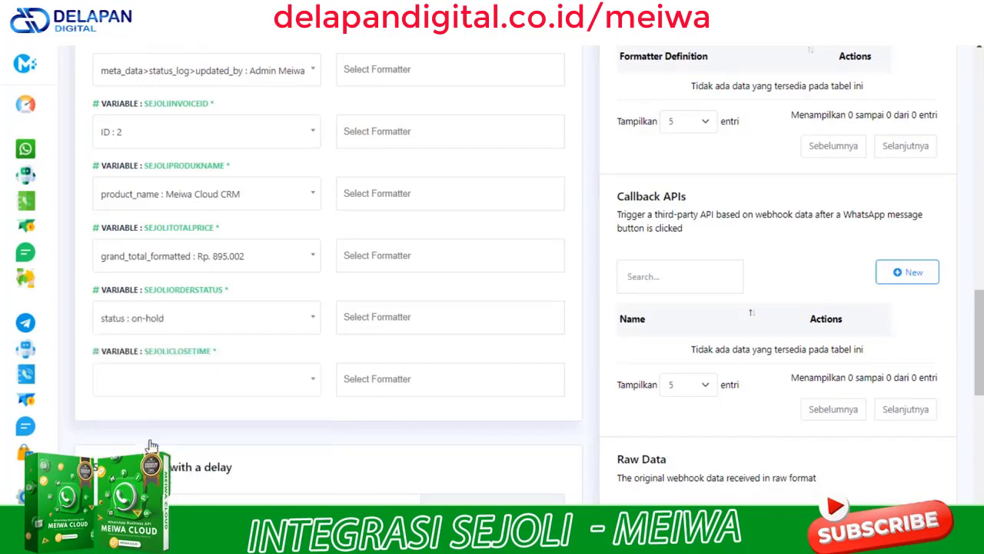
Map SEJOLICLOSETIME to created_at, filtering the fields with 'cre'
{"action": "left_click", "coordinate": [210, 381]}
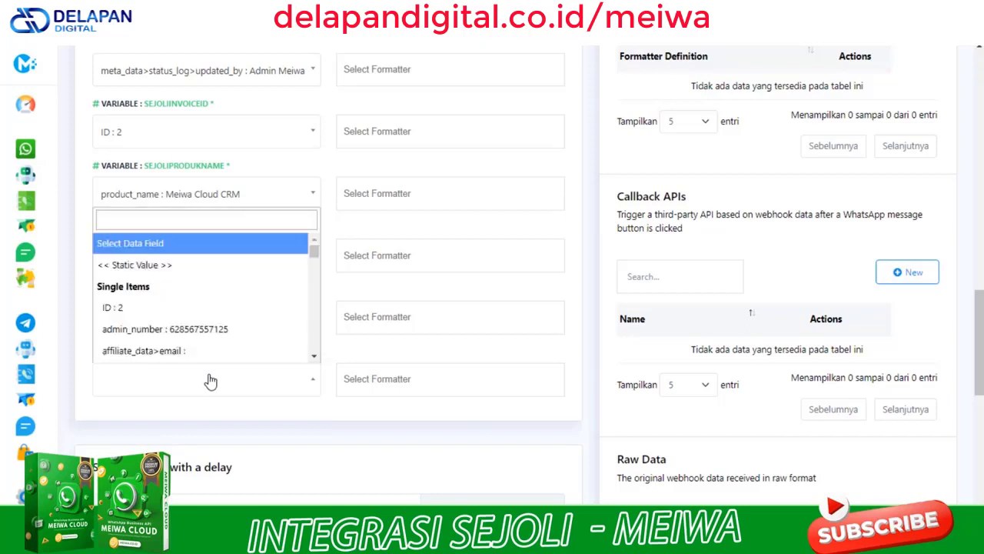
{"action": "left_click", "coordinate": [213, 221]}
{"action": "type", "text": "or"}
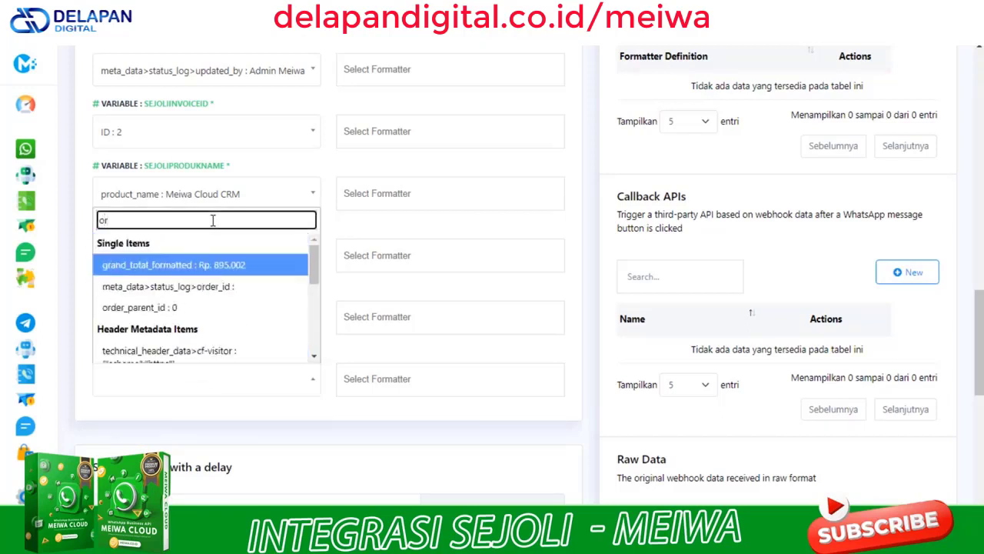
{"action": "left_click_drag", "start_coordinate": [314, 283], "coordinate": [378, 268]}
{"action": "scroll", "coordinate": [898, 419], "scroll_direction": "down", "scroll_amount": 1}
{"action": "scroll", "coordinate": [898, 419], "scroll_direction": "down", "scroll_amount": 4}
{"action": "scroll", "coordinate": [815, 390], "scroll_direction": "up", "scroll_amount": 10}
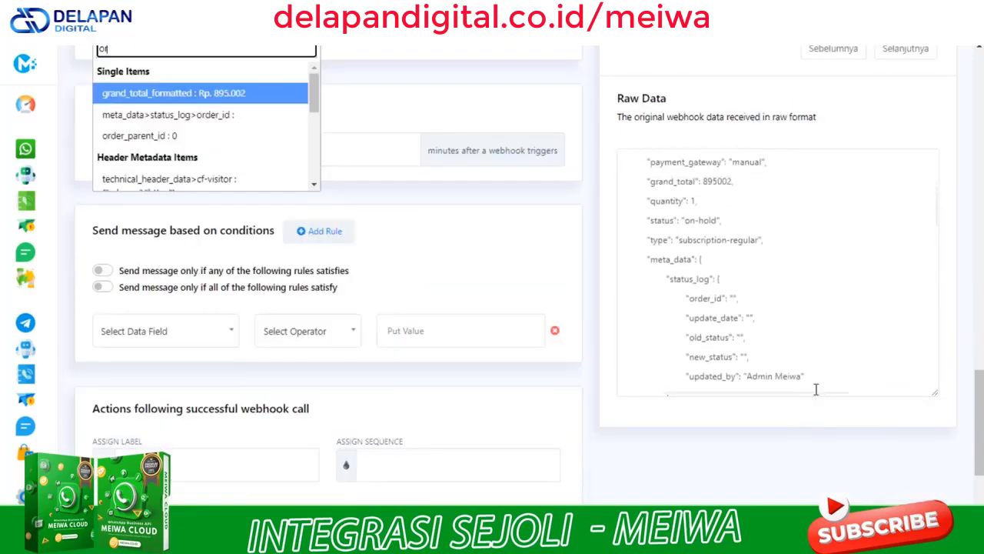
{"action": "scroll", "coordinate": [816, 389], "scroll_direction": "up", "scroll_amount": 1}
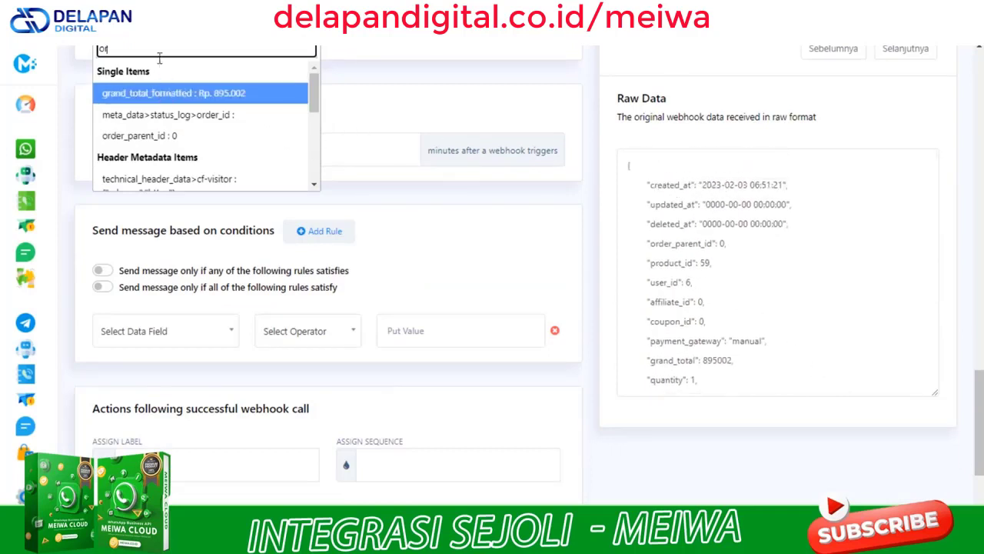
{"action": "key", "text": "BackSpace"}
{"action": "key", "text": "BackSpace"}
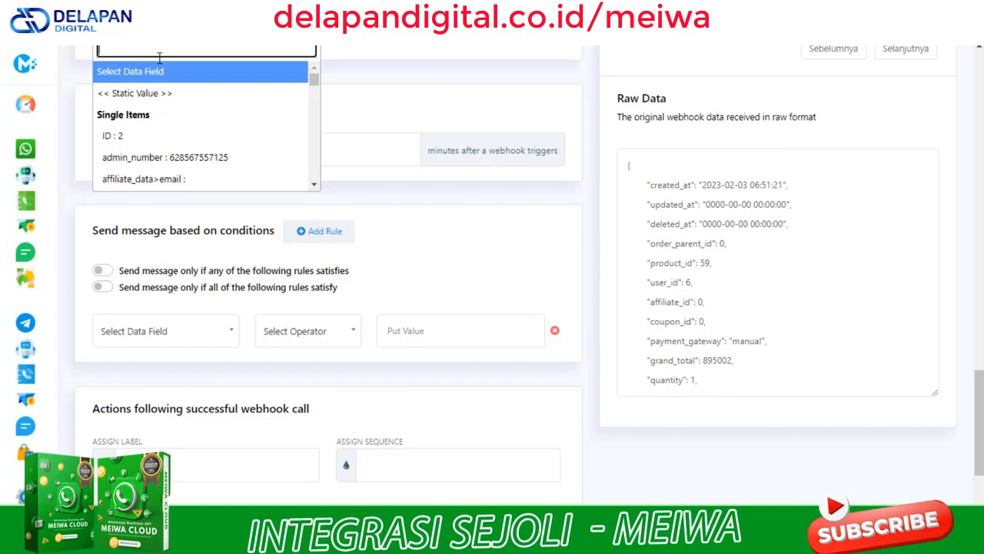
{"action": "type", "text": "o"}
{"action": "key", "text": "BackSpace"}
{"action": "type", "text": "cre"}
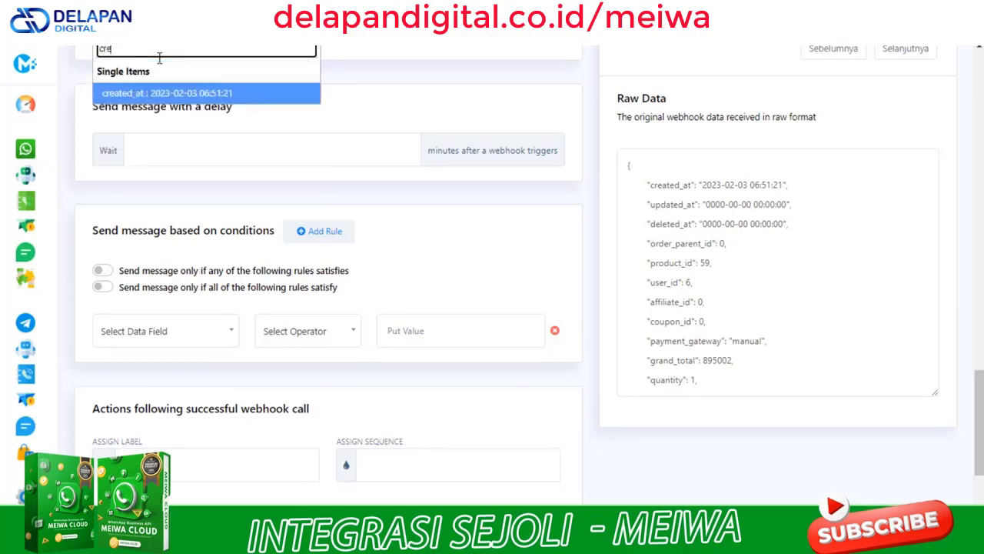
{"action": "left_click", "coordinate": [169, 94]}
{"action": "scroll", "coordinate": [169, 94], "scroll_direction": "up", "scroll_amount": 3}
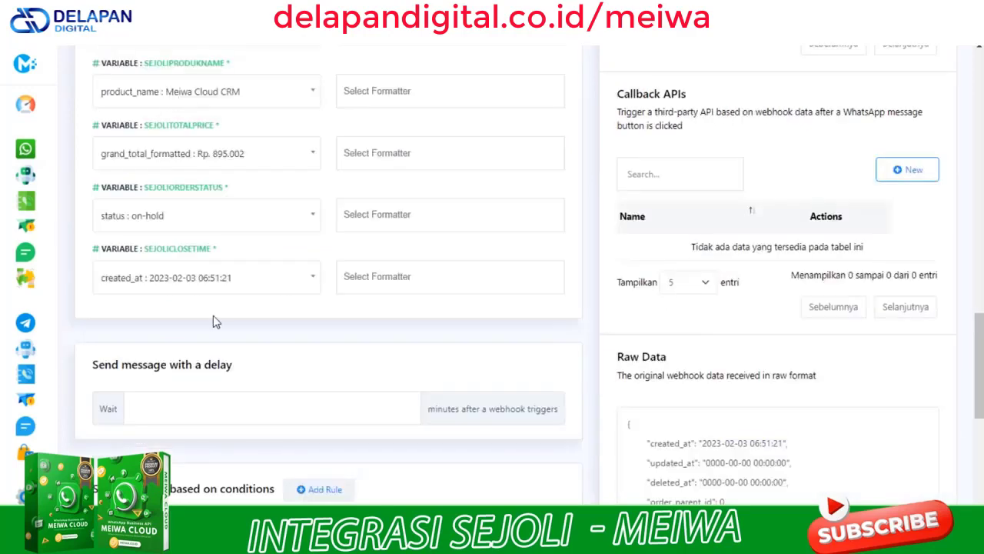
{"action": "scroll", "coordinate": [221, 350], "scroll_direction": "up", "scroll_amount": 1}
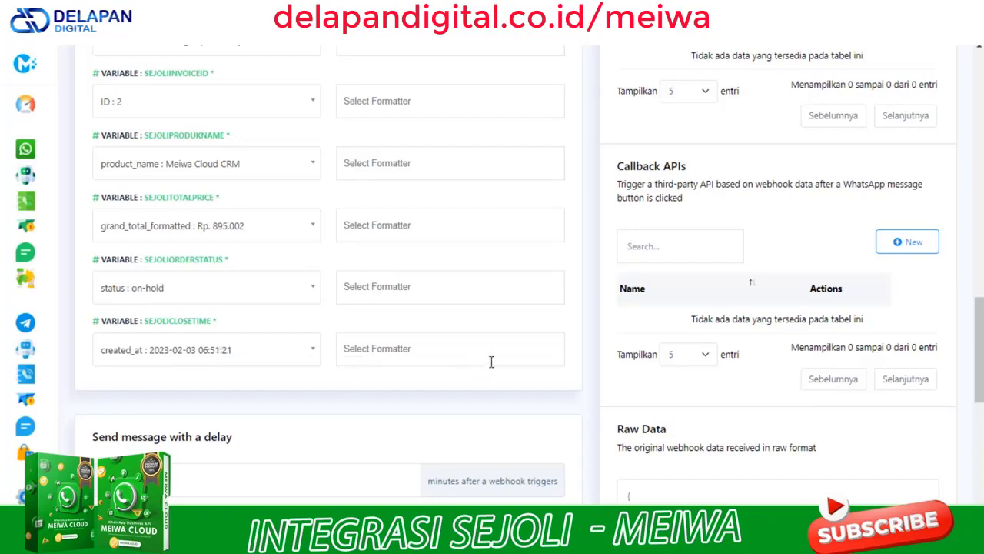
{"action": "scroll", "coordinate": [491, 362], "scroll_direction": "up", "scroll_amount": 2}
{"action": "scroll", "coordinate": [491, 362], "scroll_direction": "down", "scroll_amount": 2}
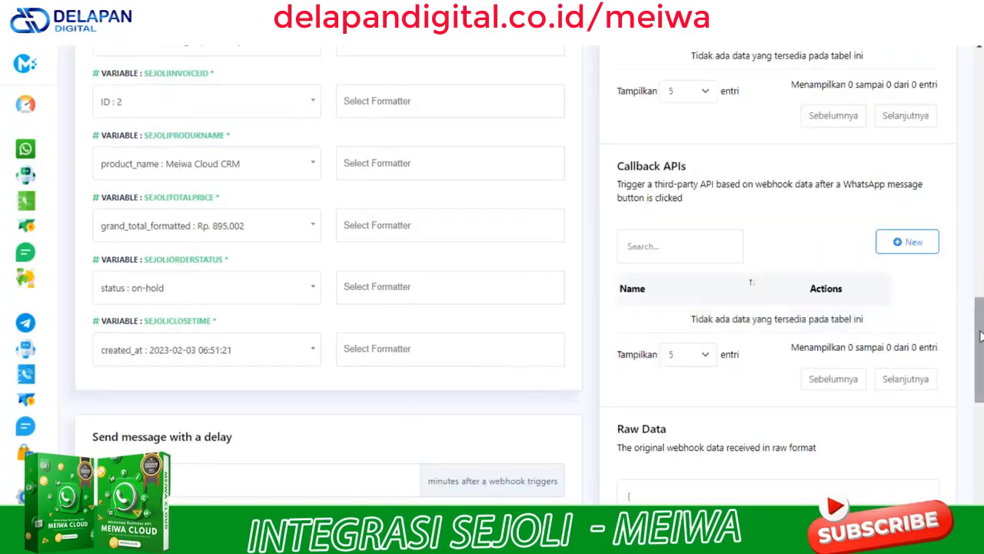
{"action": "left_click_drag", "start_coordinate": [980, 335], "coordinate": [980, 272]}
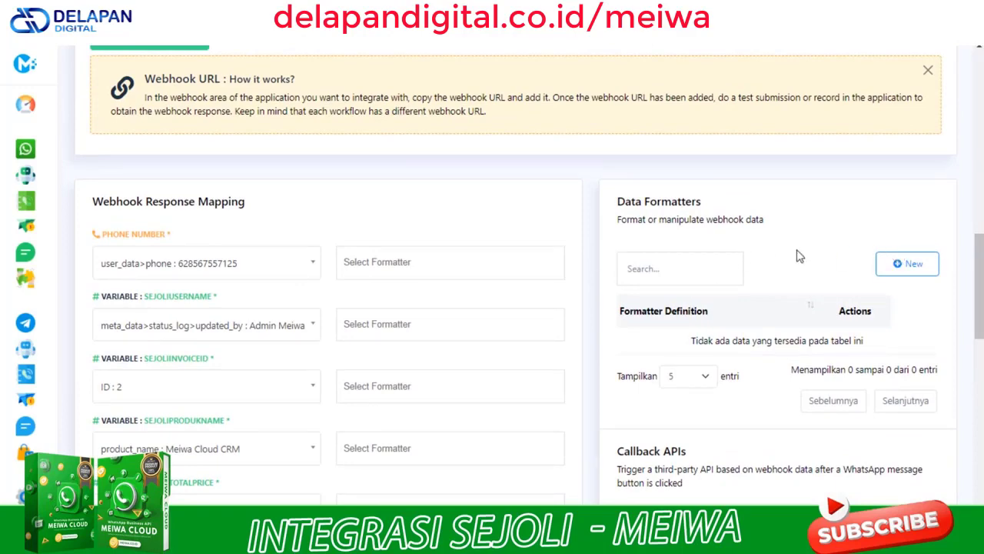
Create a new data formatter named Estimasi pengiriman with action Day Add and 7 days
{"action": "left_click", "coordinate": [901, 265]}
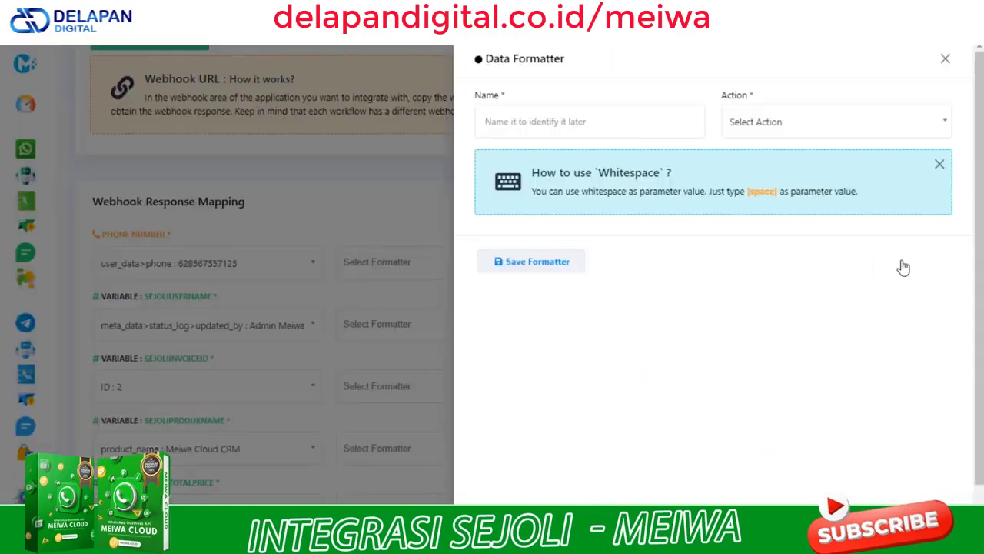
{"action": "left_click", "coordinate": [622, 134]}
{"action": "type", "text": "Estimasi pengiriman"}
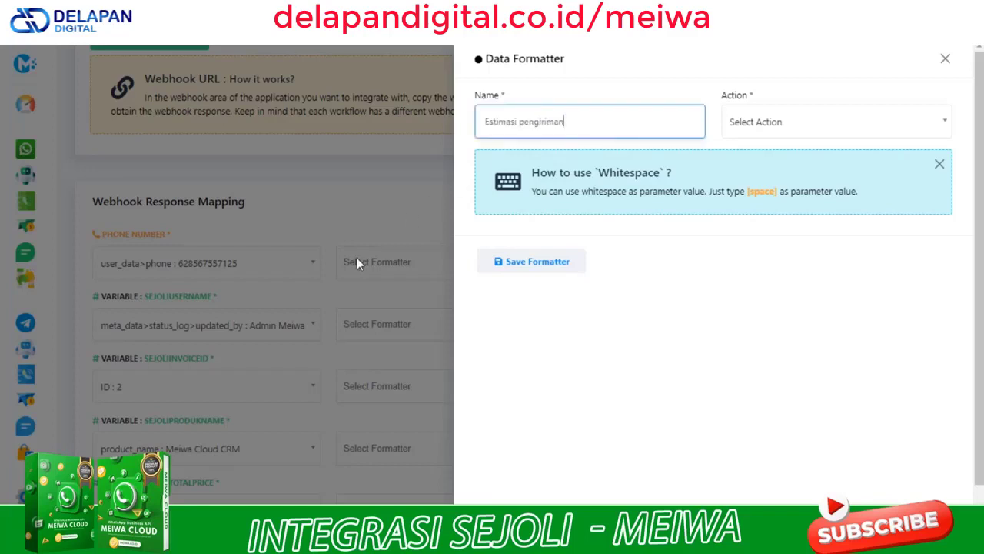
{"action": "left_click", "coordinate": [764, 131]}
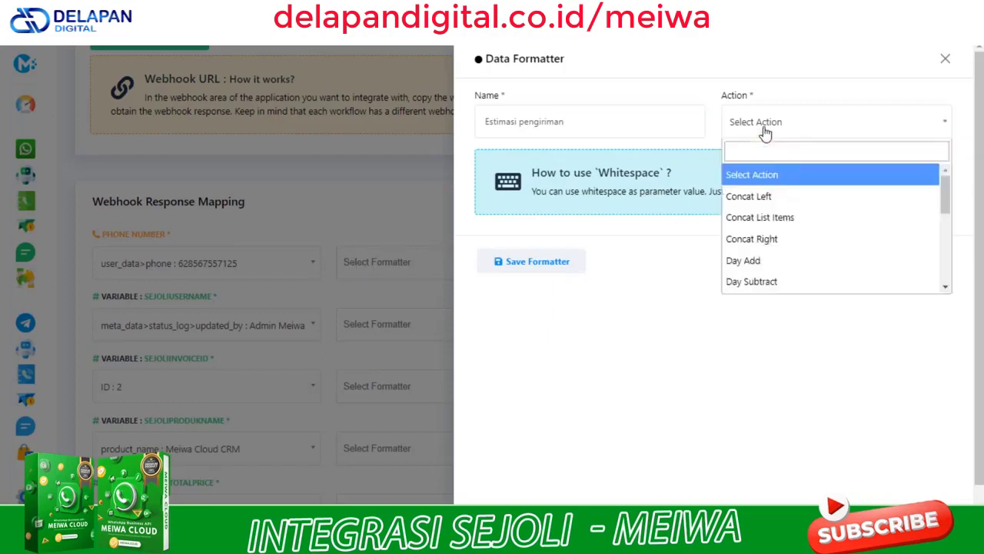
{"action": "left_click", "coordinate": [758, 263]}
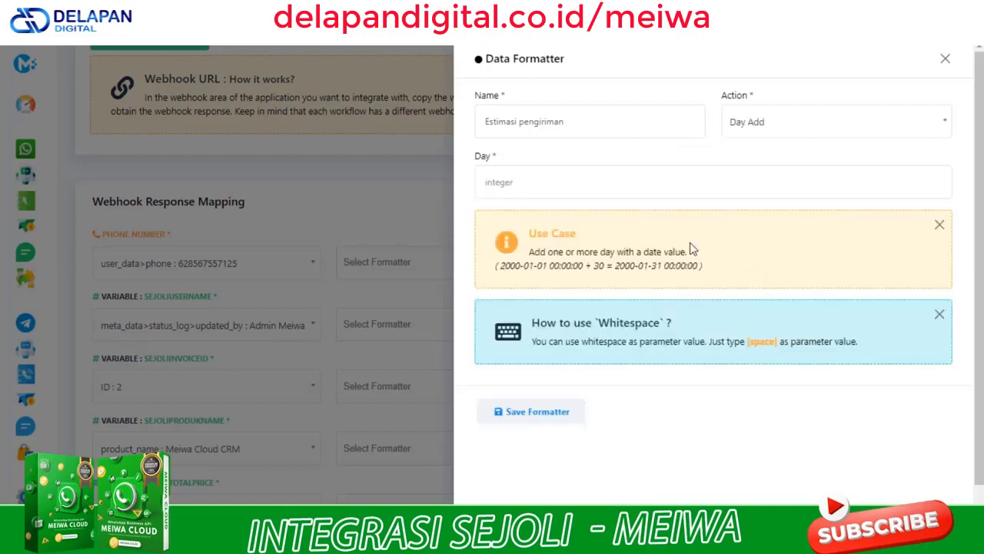
{"action": "left_click", "coordinate": [573, 188]}
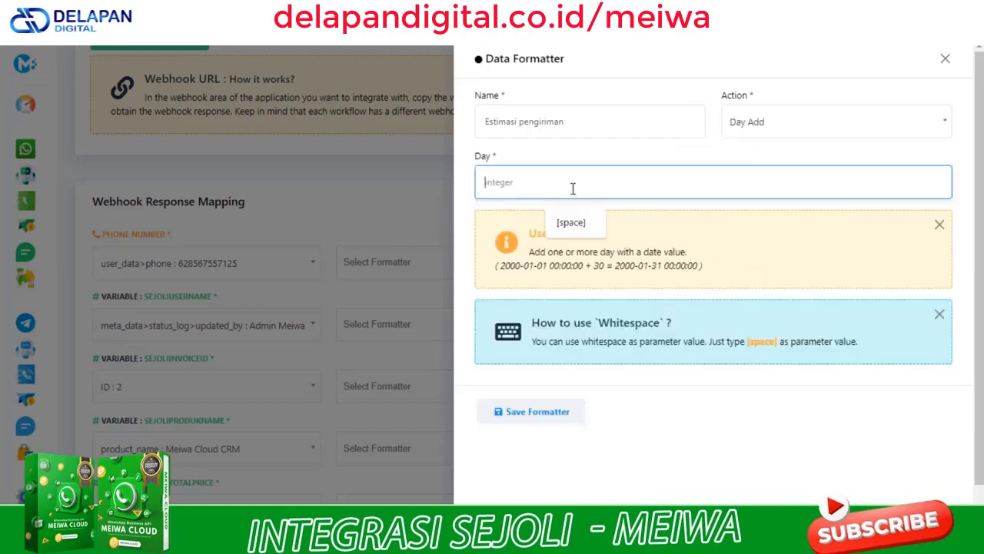
{"action": "type", "text": "3"}
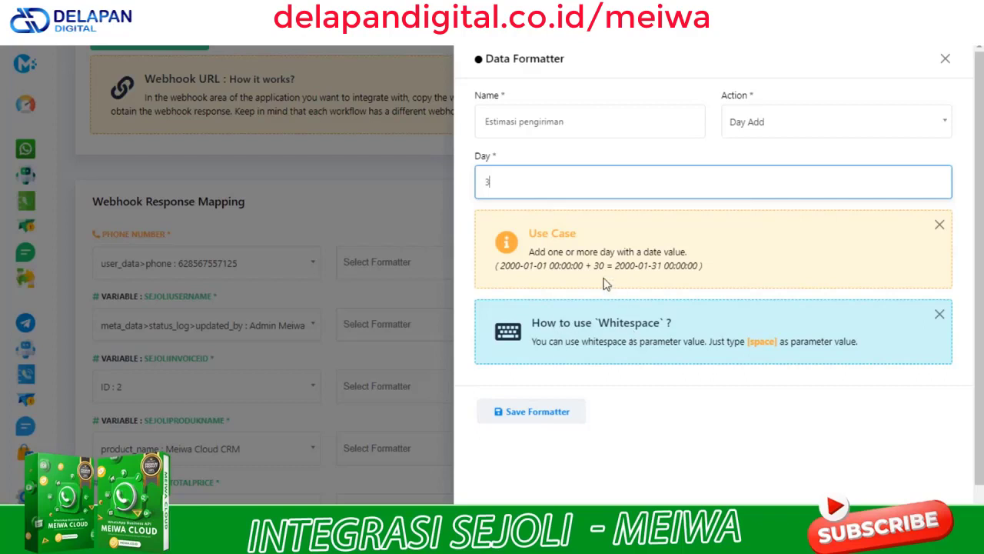
{"action": "key", "text": "BackSpace"}
{"action": "type", "text": "7"}
{"action": "left_click", "coordinate": [824, 133]}
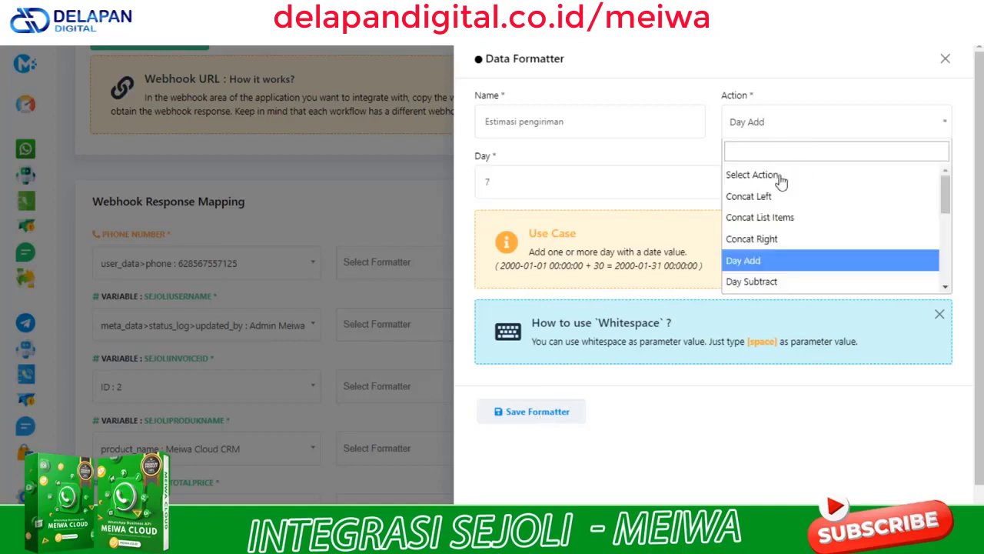
{"action": "left_click", "coordinate": [699, 454]}
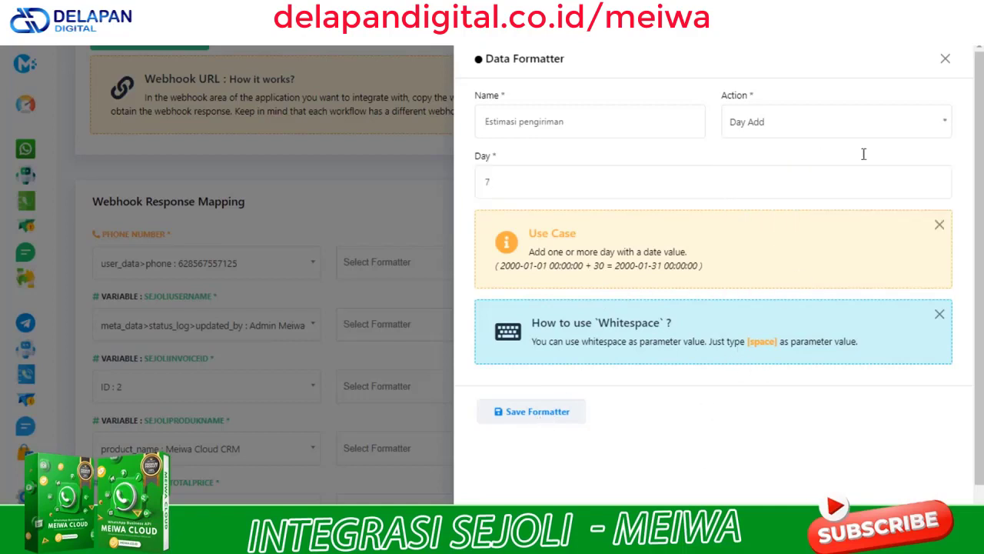
Save the Estimasi pengiriman formatter and apply it to SEJOLICLOSETIME's created_at value
{"action": "left_click", "coordinate": [539, 415]}
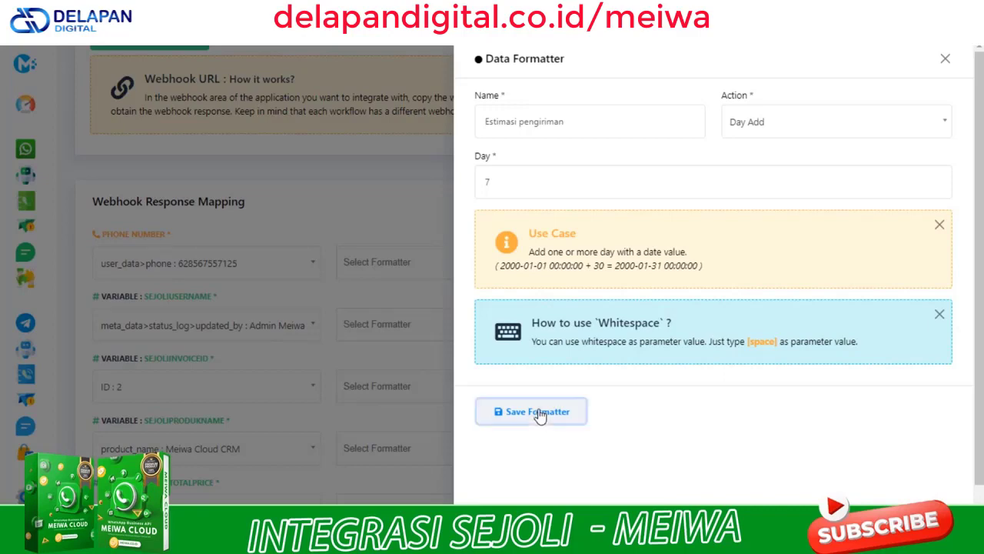
{"action": "left_click", "coordinate": [945, 58]}
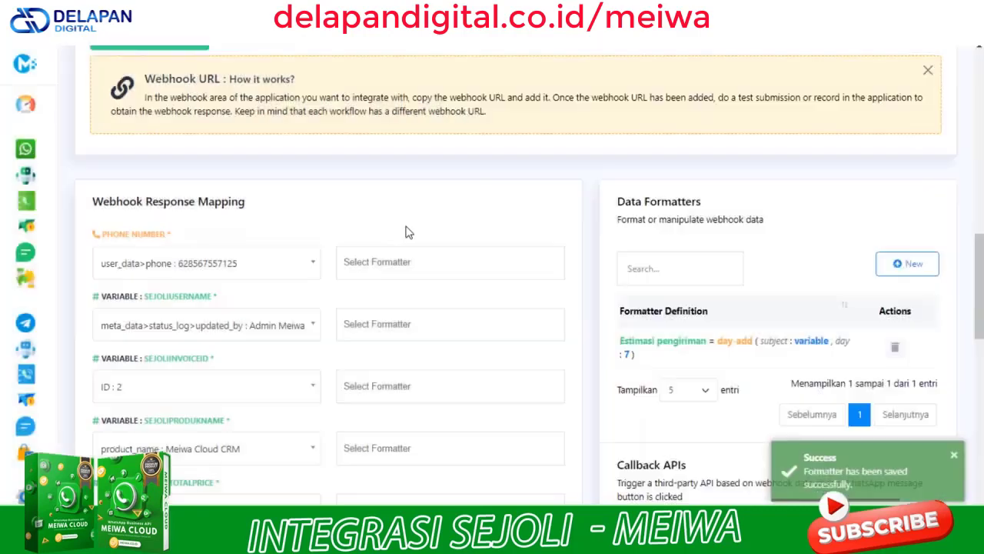
{"action": "scroll", "coordinate": [392, 384], "scroll_direction": "down", "scroll_amount": 3}
{"action": "scroll", "coordinate": [416, 455], "scroll_direction": "down", "scroll_amount": 2}
{"action": "left_click", "coordinate": [427, 274]}
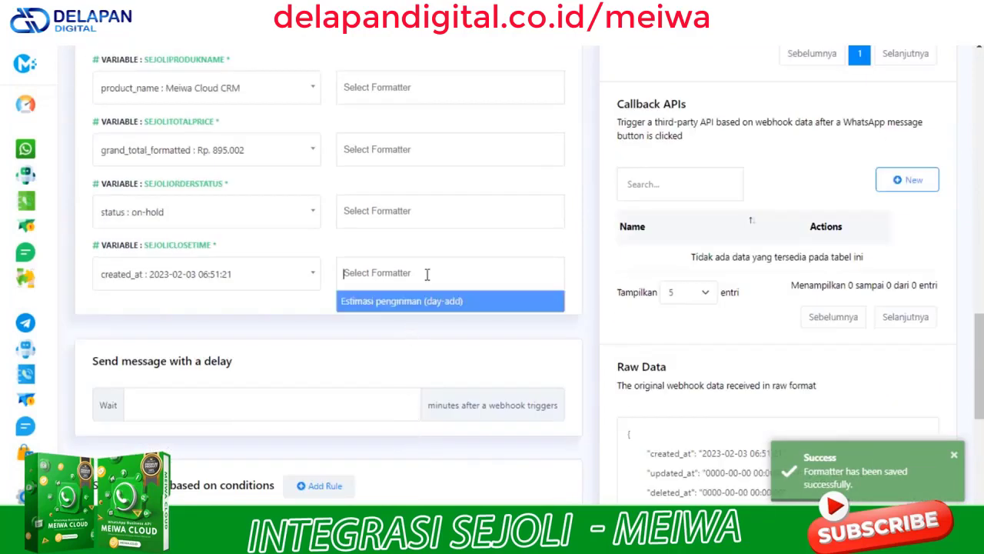